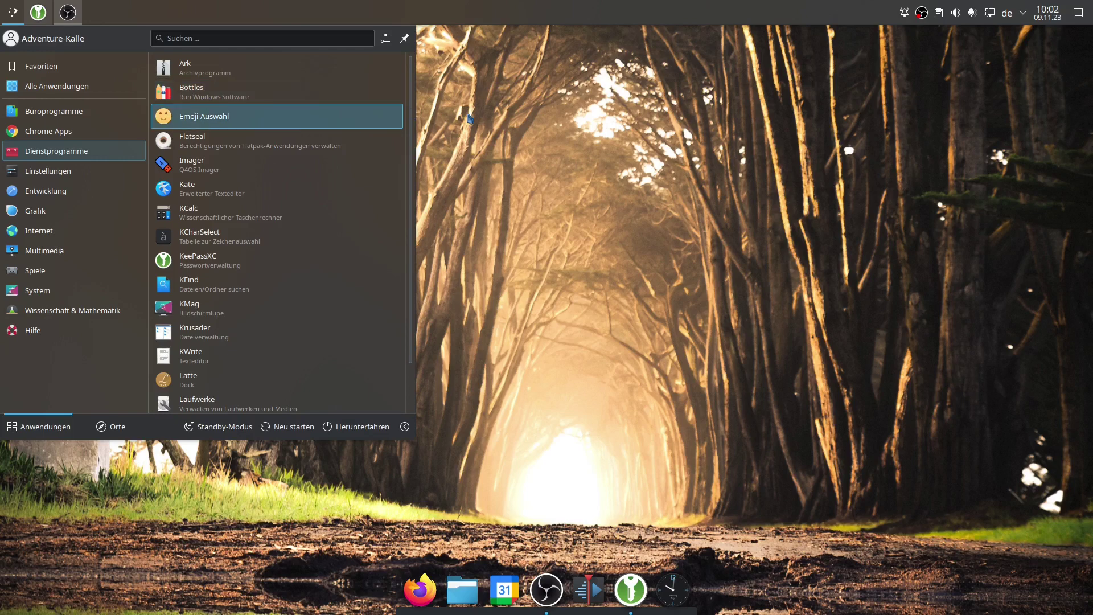
# - Switch to the Dolphin file manager and run WinLabel.exe from the home directory's WinLabel 3.0 folder in the existing bottle
pyautogui.click(469, 116)
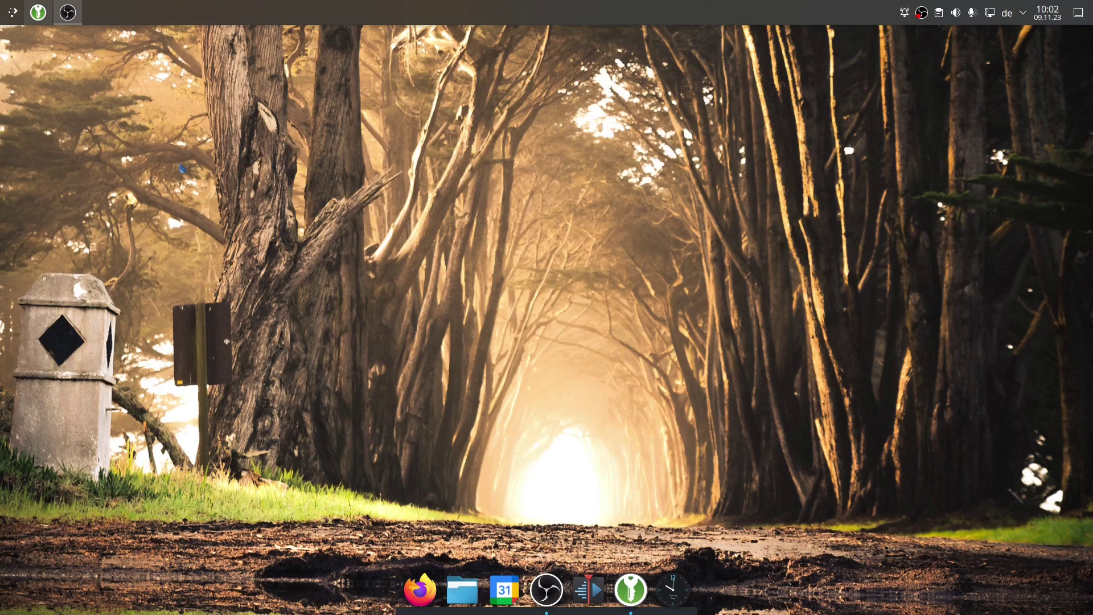
pyautogui.click(463, 590)
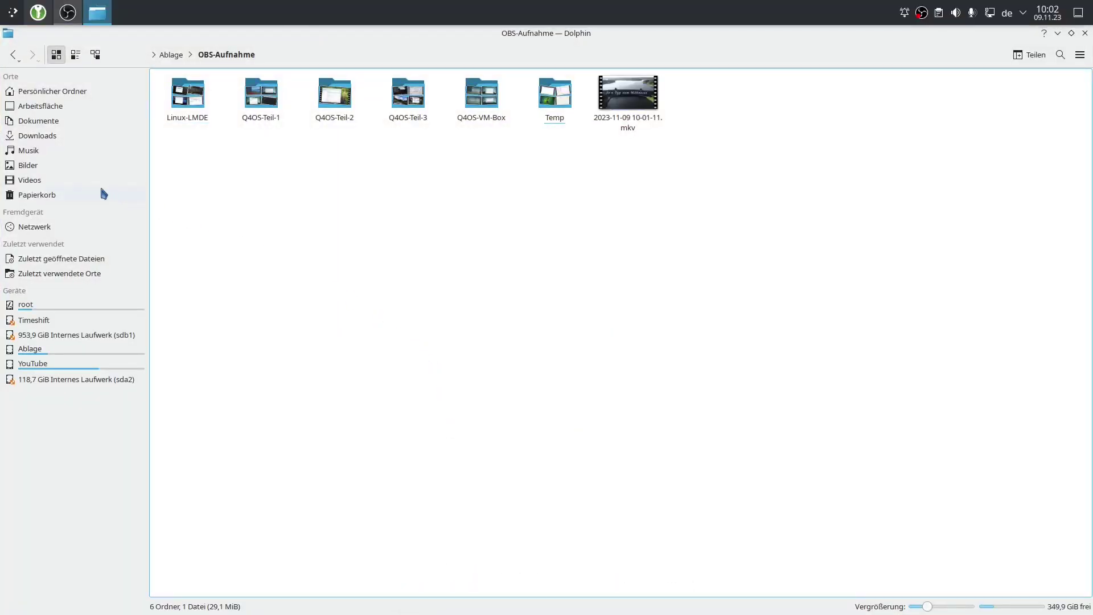
pyautogui.click(37, 94)
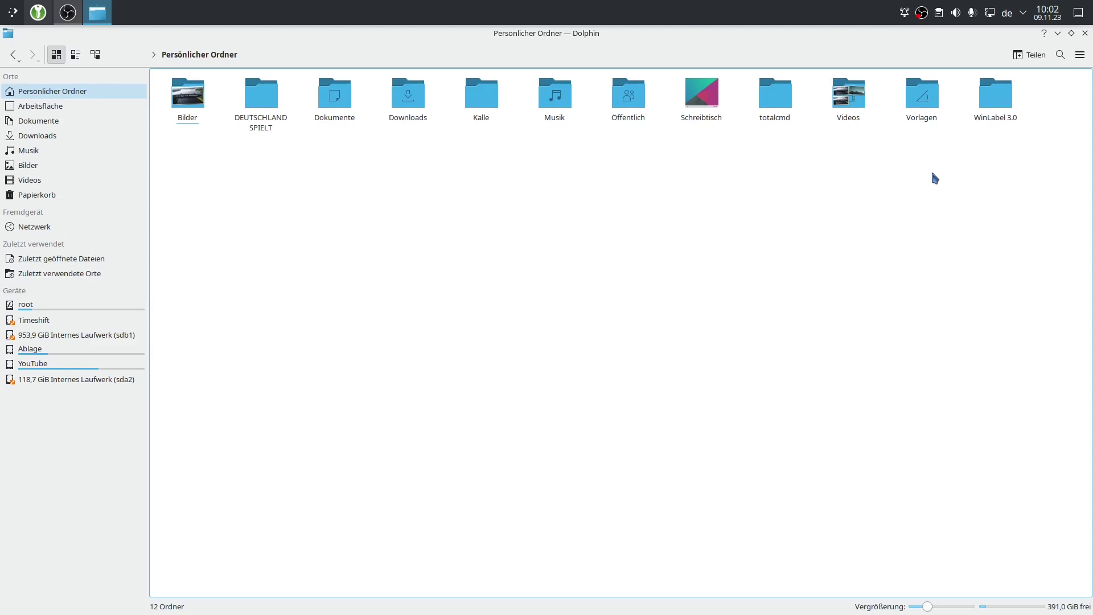
pyautogui.click(996, 94)
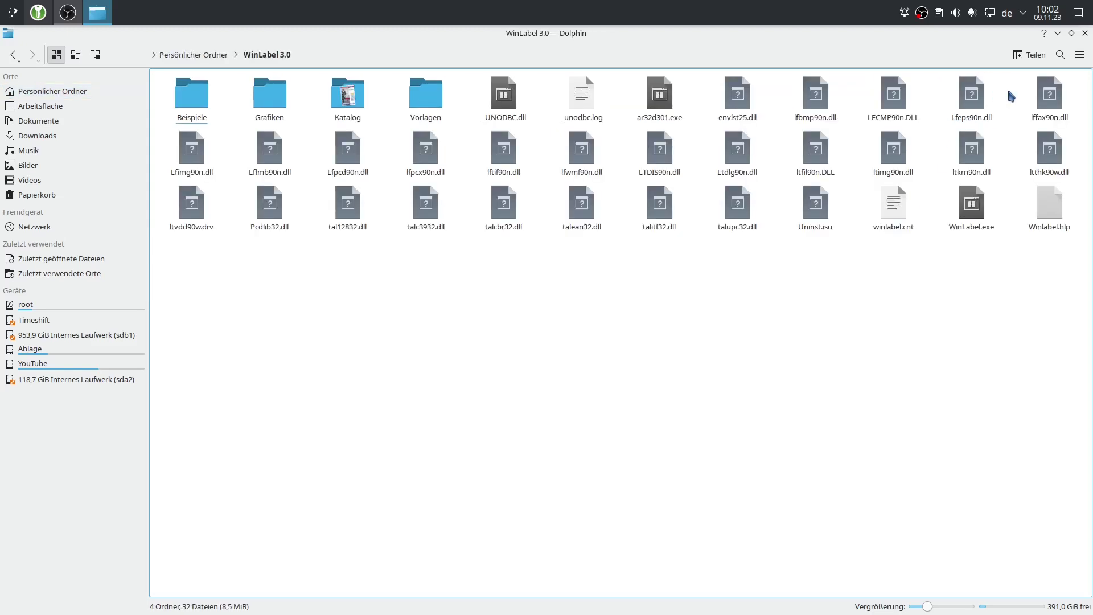
pyautogui.click(973, 210)
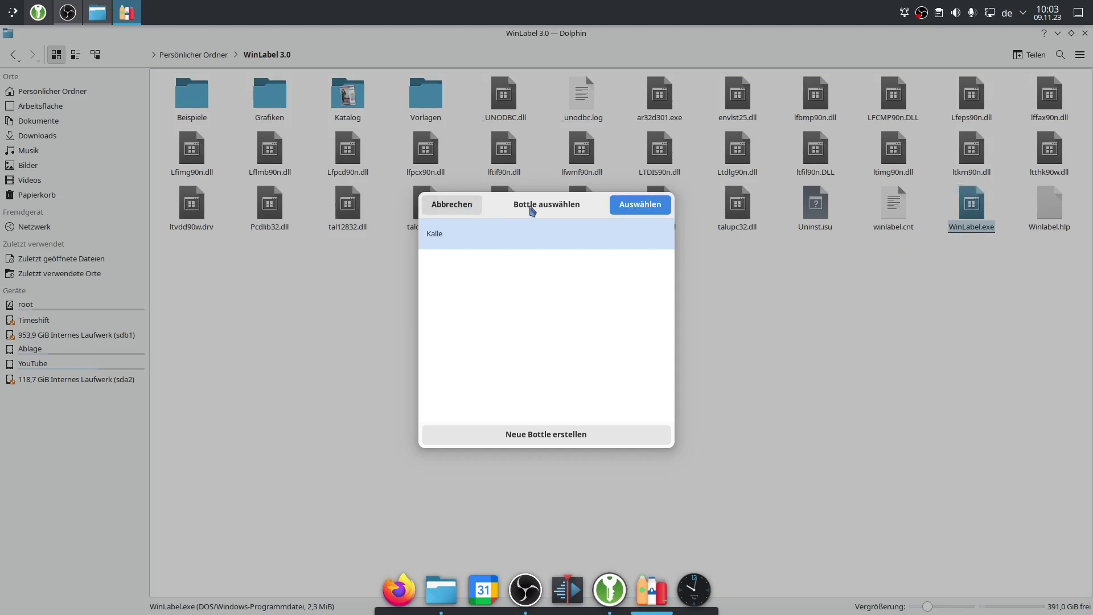
pyautogui.click(645, 206)
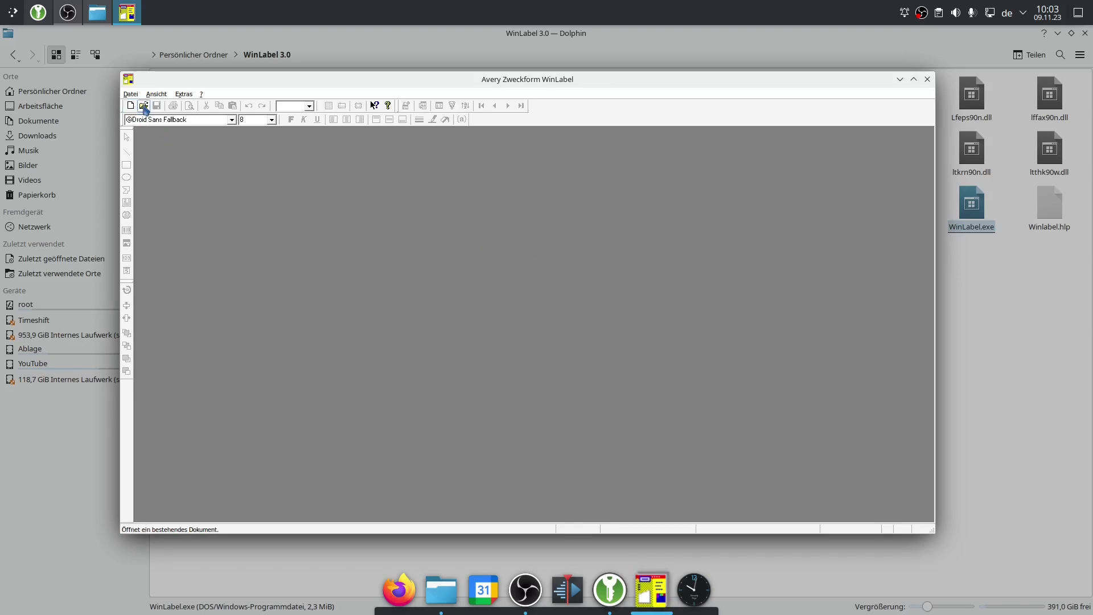
# - Browse the label files in Zweckform-Dateien through WinLabel's file-opening dialog, cancel without opening any, and close WinLabel
pyautogui.click(144, 106)
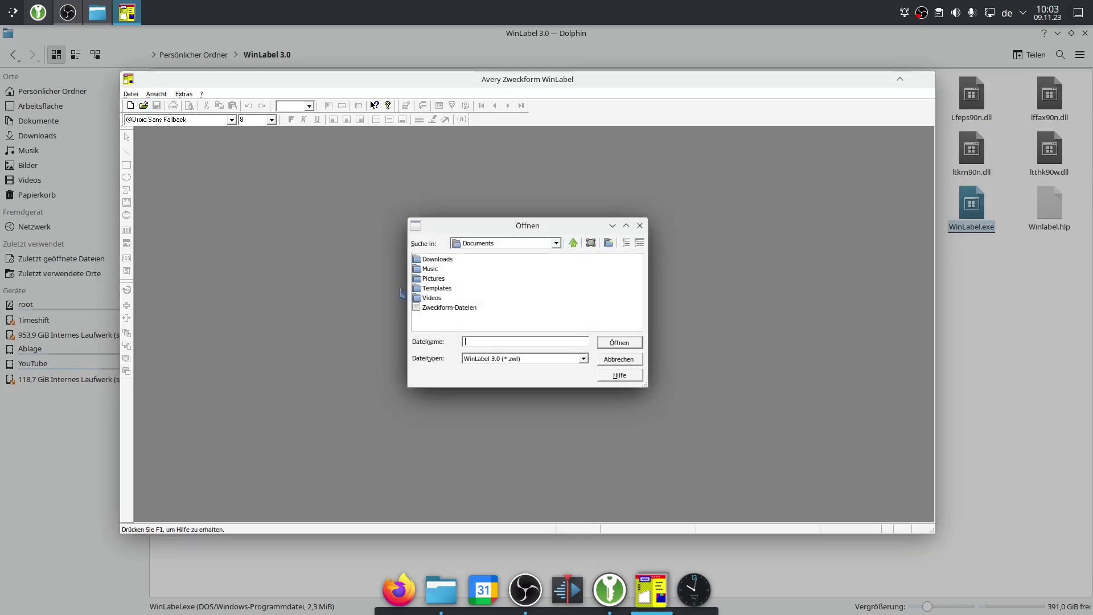
pyautogui.doubleClick(438, 308)
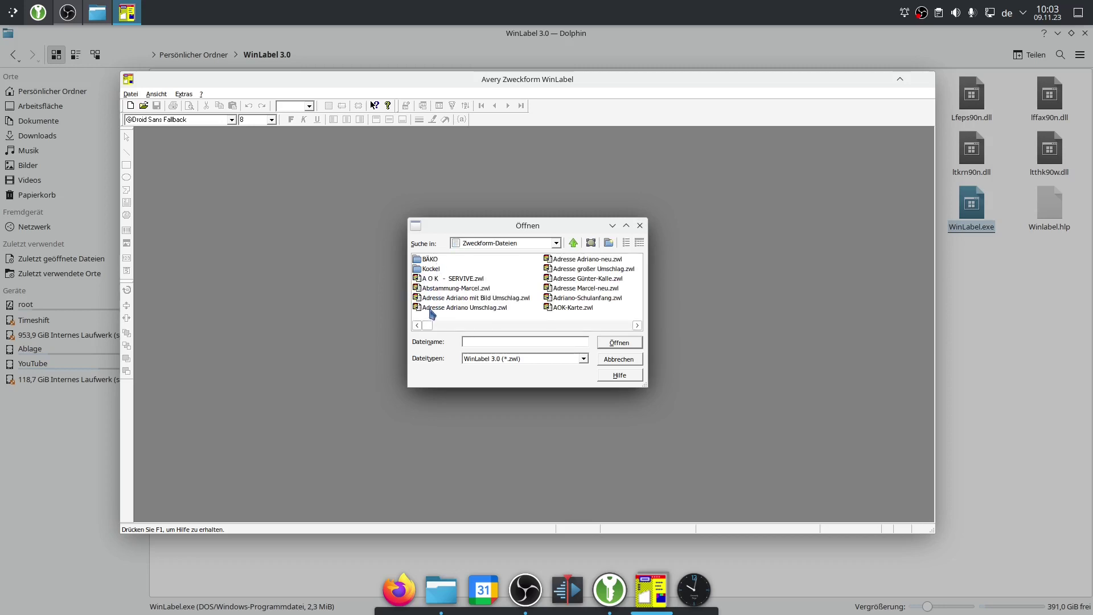
pyautogui.scroll(-3, 469, 301)
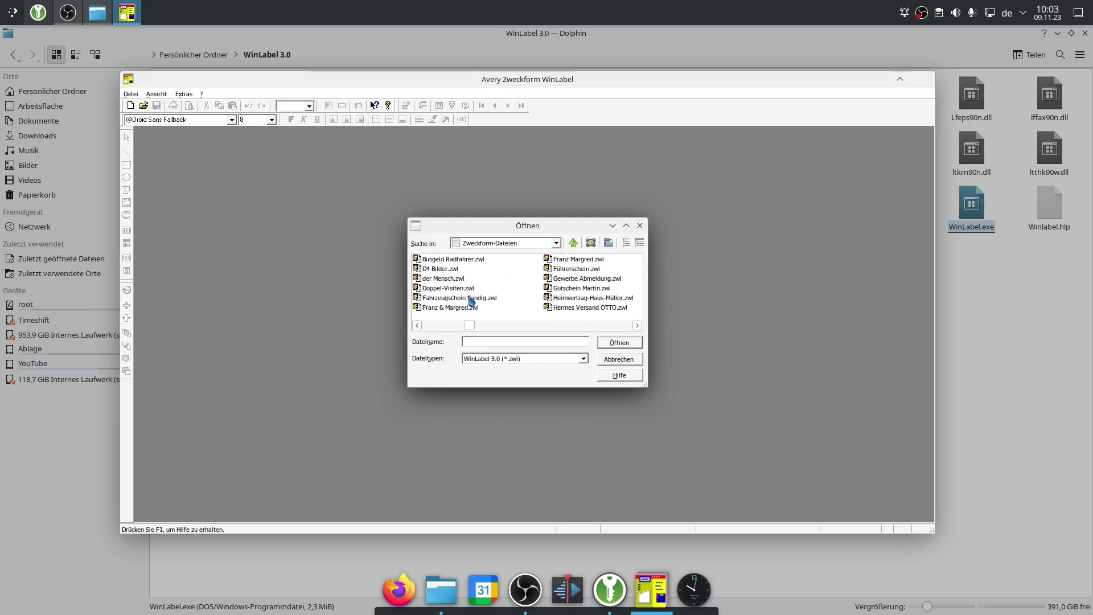
pyautogui.scroll(4, 469, 300)
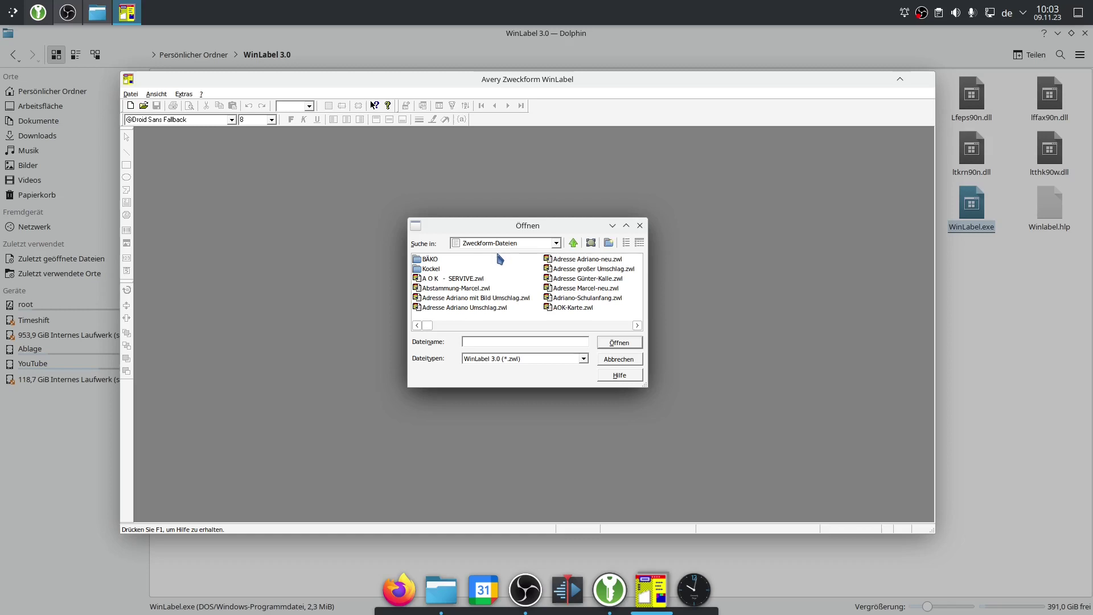
pyautogui.click(615, 361)
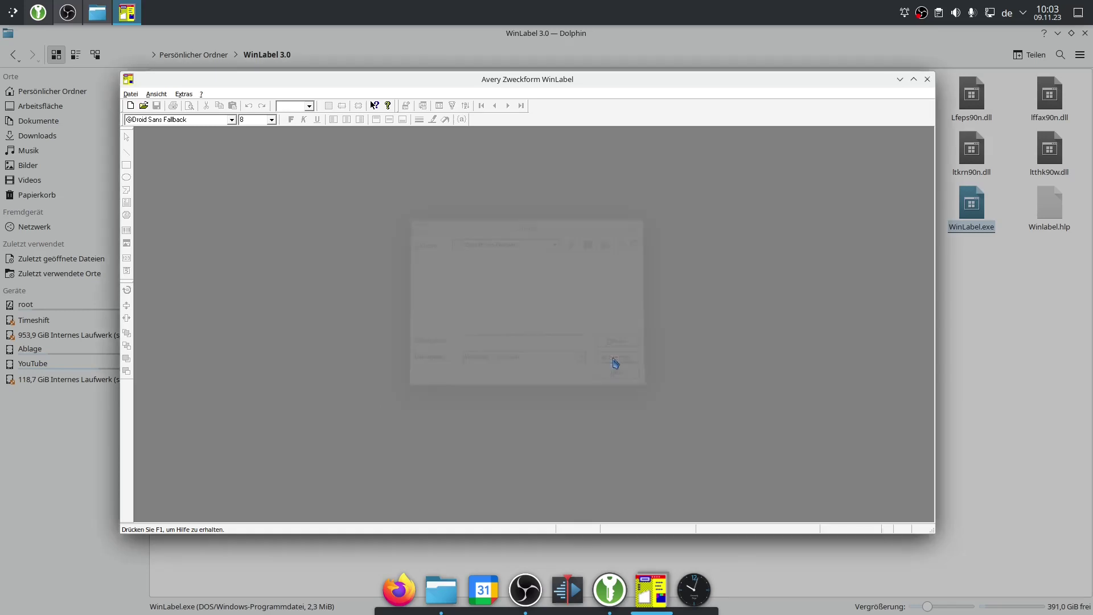
pyautogui.click(928, 80)
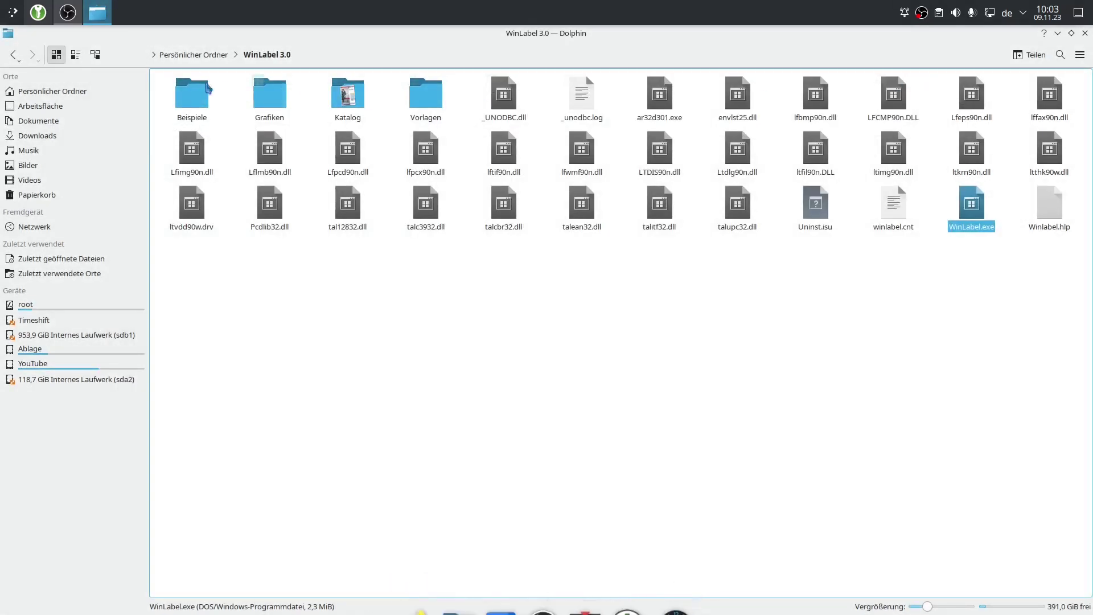
# - Run TOTALCMD.EXE from the home directory's totalcmd folder in the existing bottle and maximize the Total Commander window
pyautogui.click(16, 56)
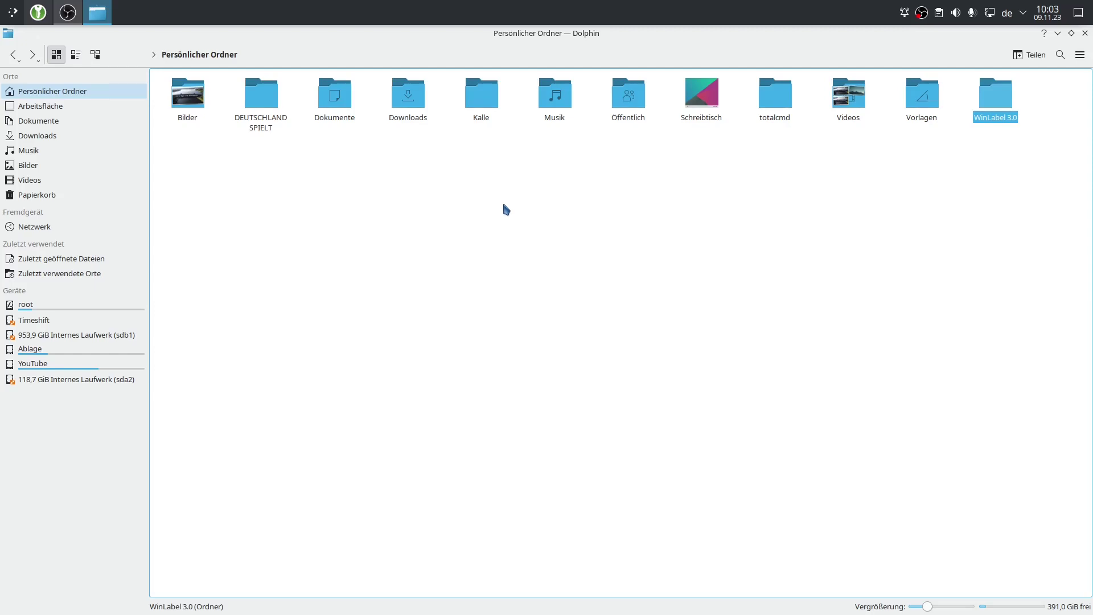
pyautogui.doubleClick(772, 92)
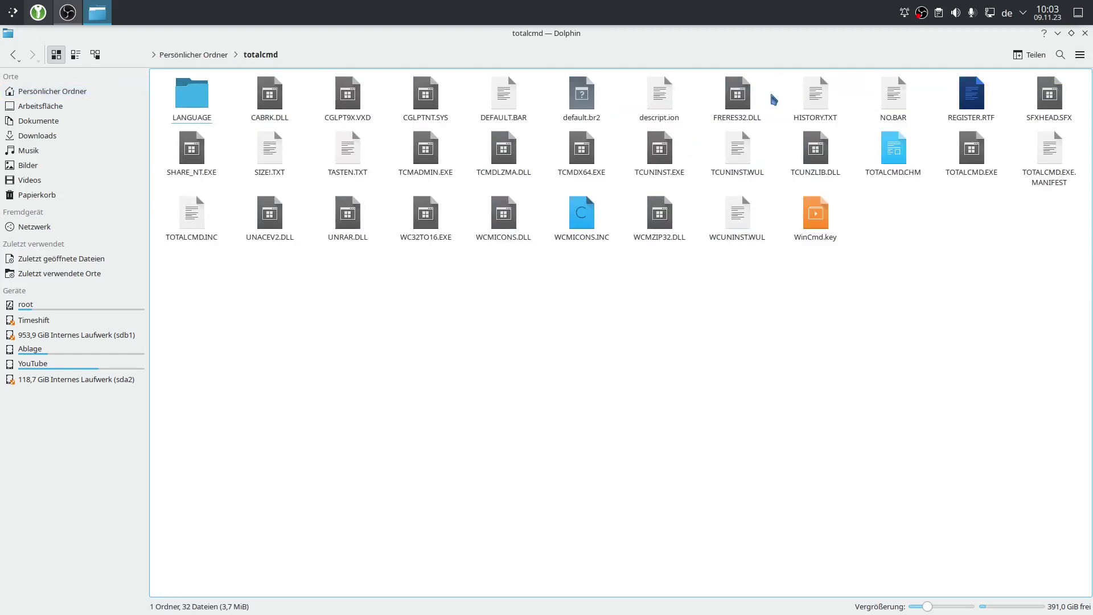
pyautogui.doubleClick(977, 155)
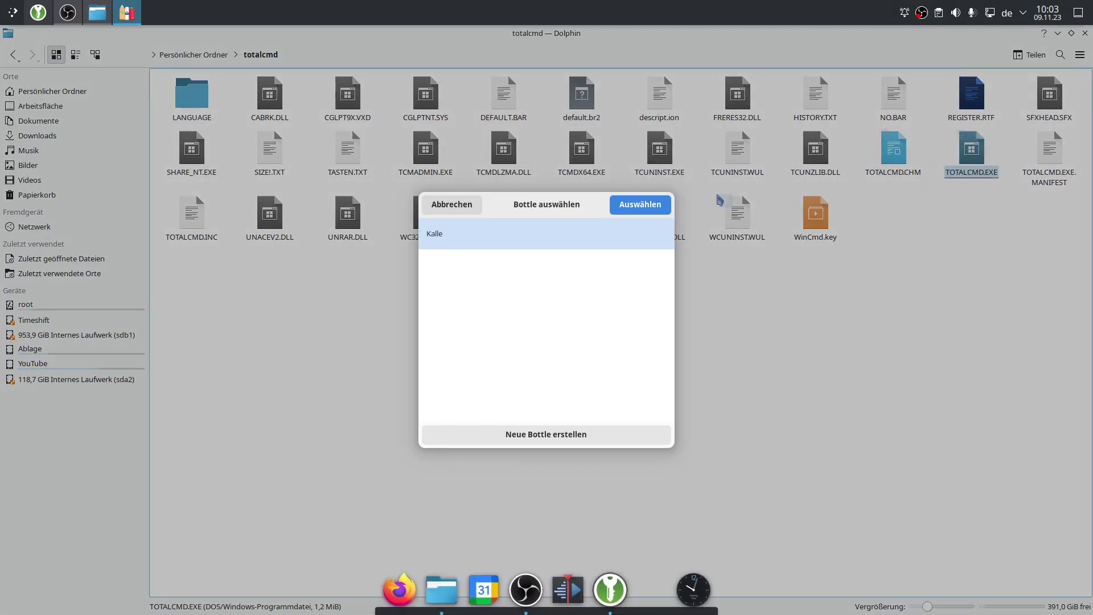
pyautogui.click(640, 209)
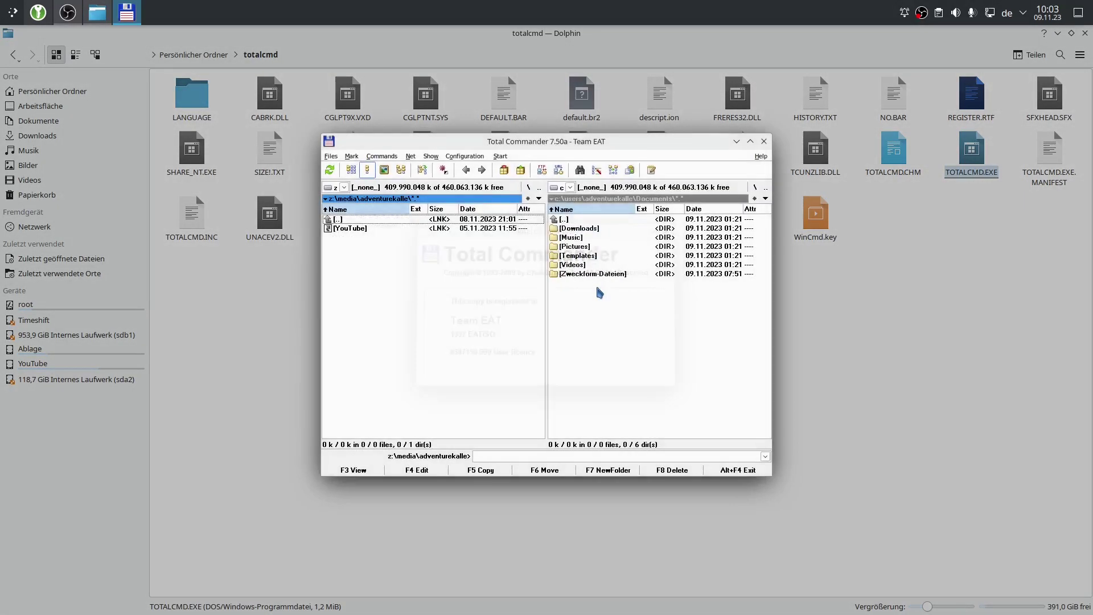
pyautogui.click(750, 141)
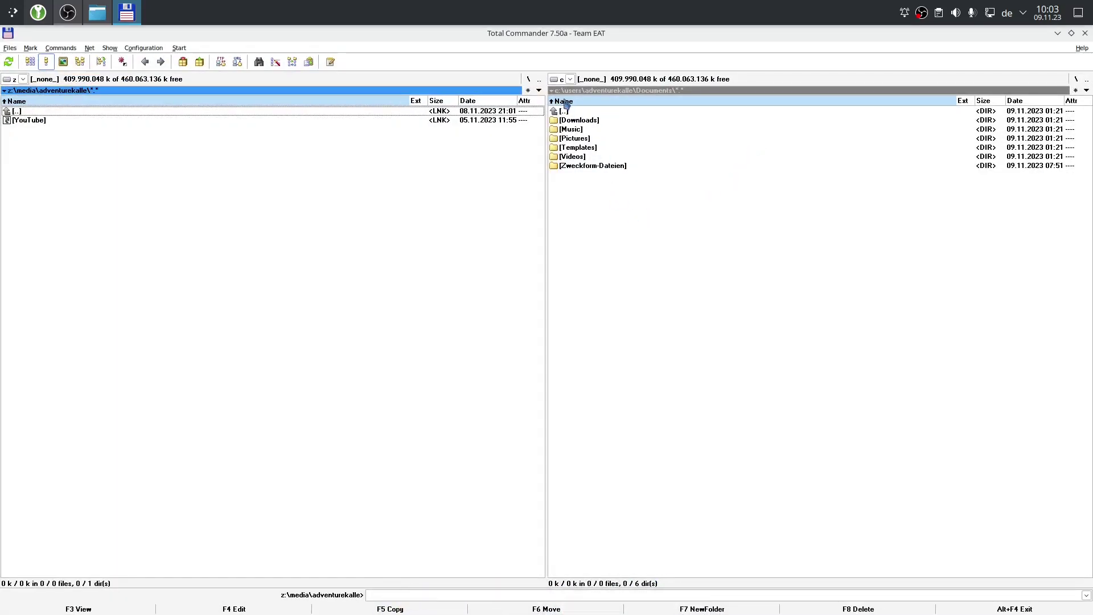
# - Browse drive c: from the user's folder into Documents and view the contents of Zweckform-Dateien
pyautogui.click(571, 80)
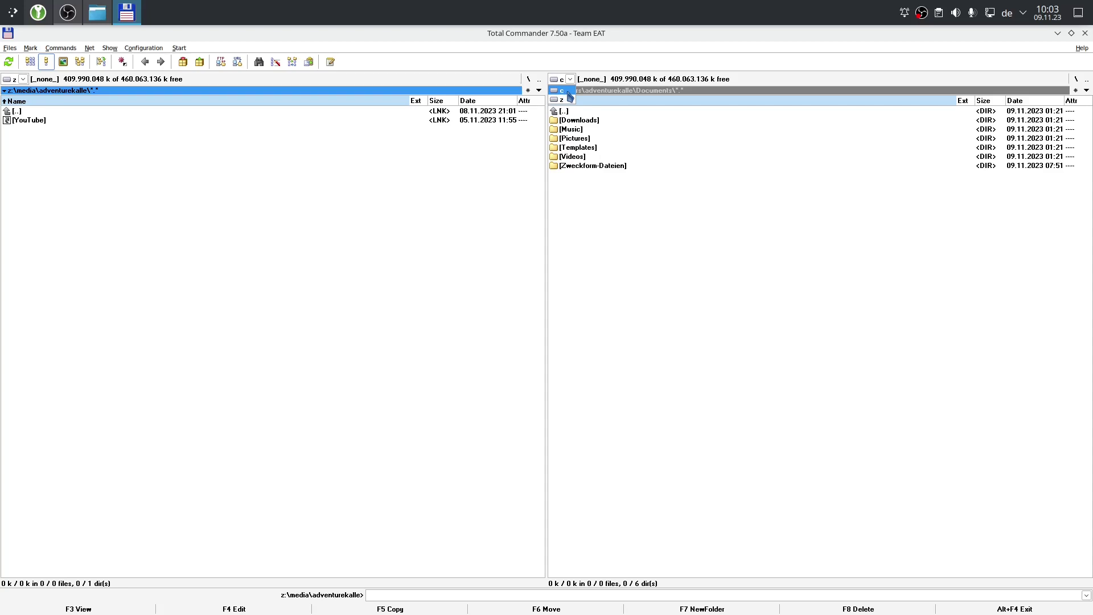
pyautogui.click(569, 92)
pyautogui.doubleClick(572, 113)
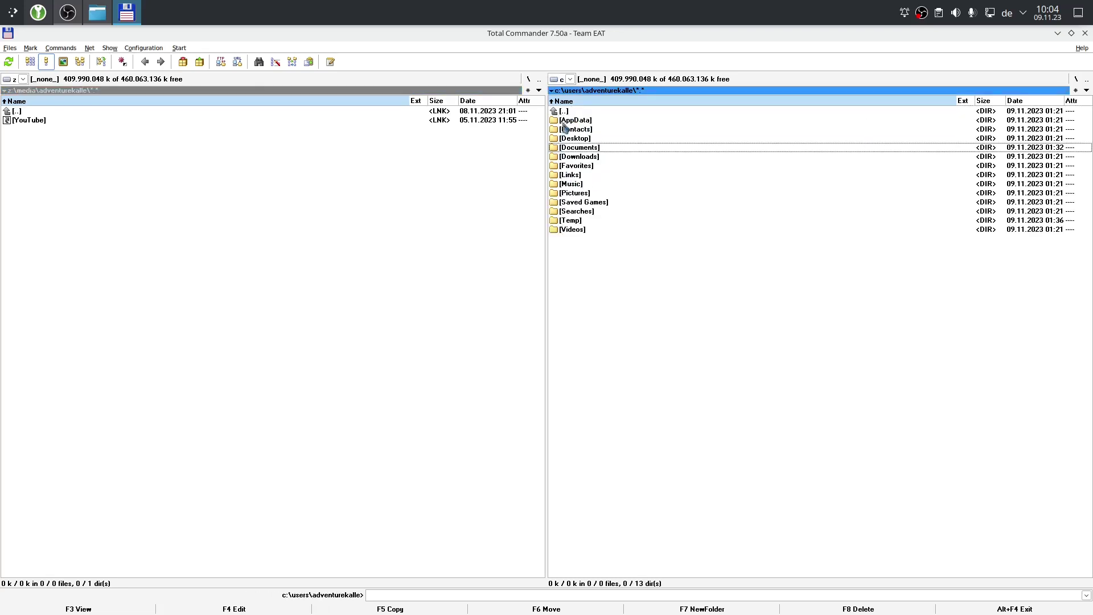
pyautogui.doubleClick(594, 148)
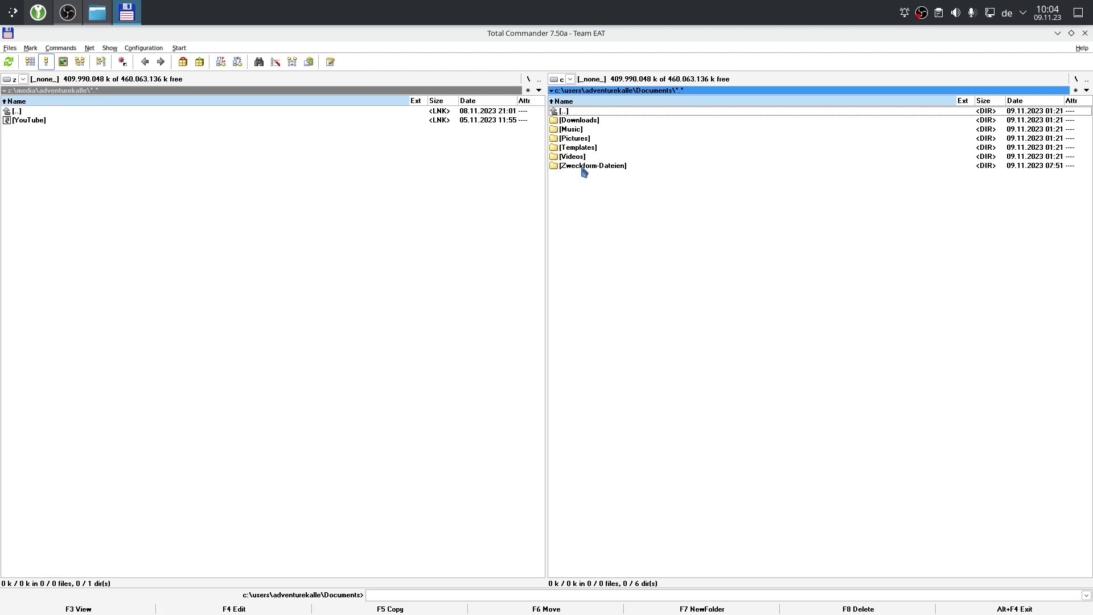
pyautogui.doubleClick(584, 167)
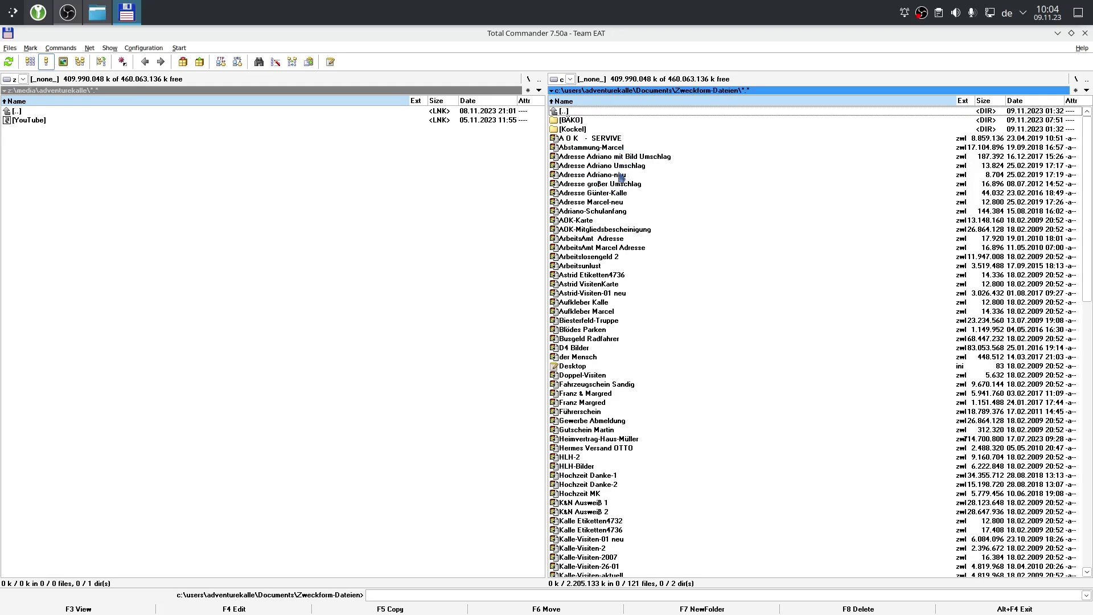
# - Go back up from the Zweckform-Dateien folder to the root of drive c:
pyautogui.doubleClick(574, 112)
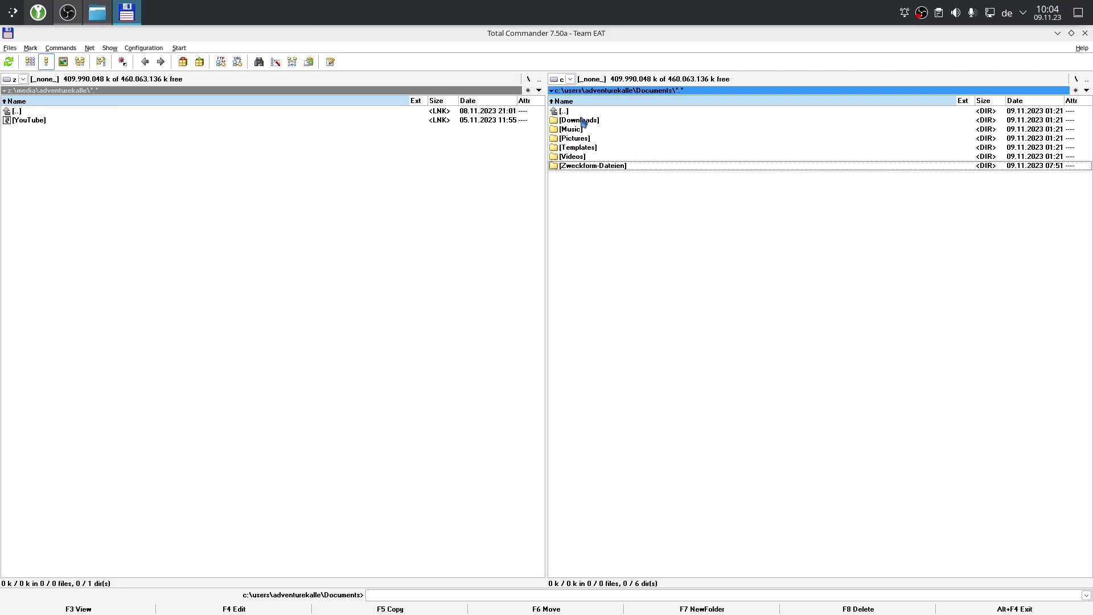
pyautogui.doubleClick(578, 113)
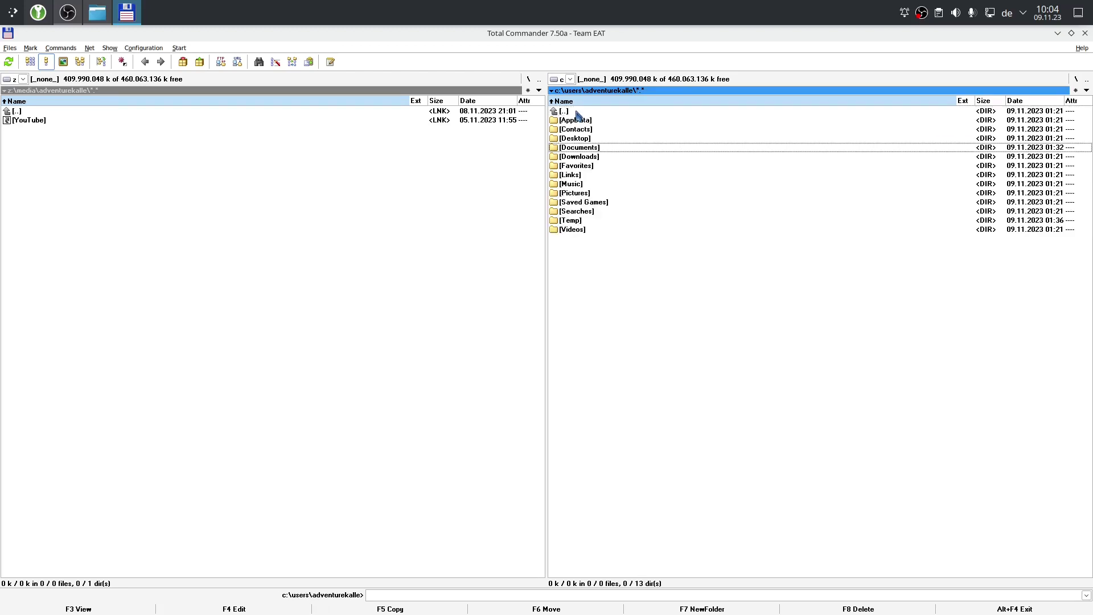
pyautogui.doubleClick(578, 111)
pyautogui.doubleClick(578, 112)
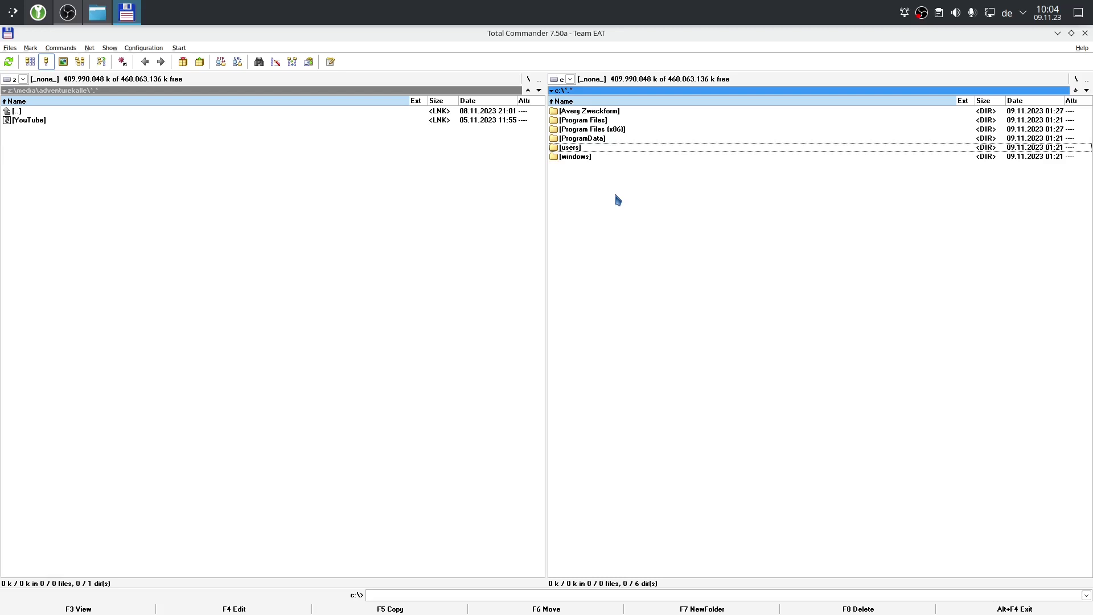
# - Look inside the Program Files (x86) and users folders on drive c:, and close Total Commander
pyautogui.doubleClick(596, 130)
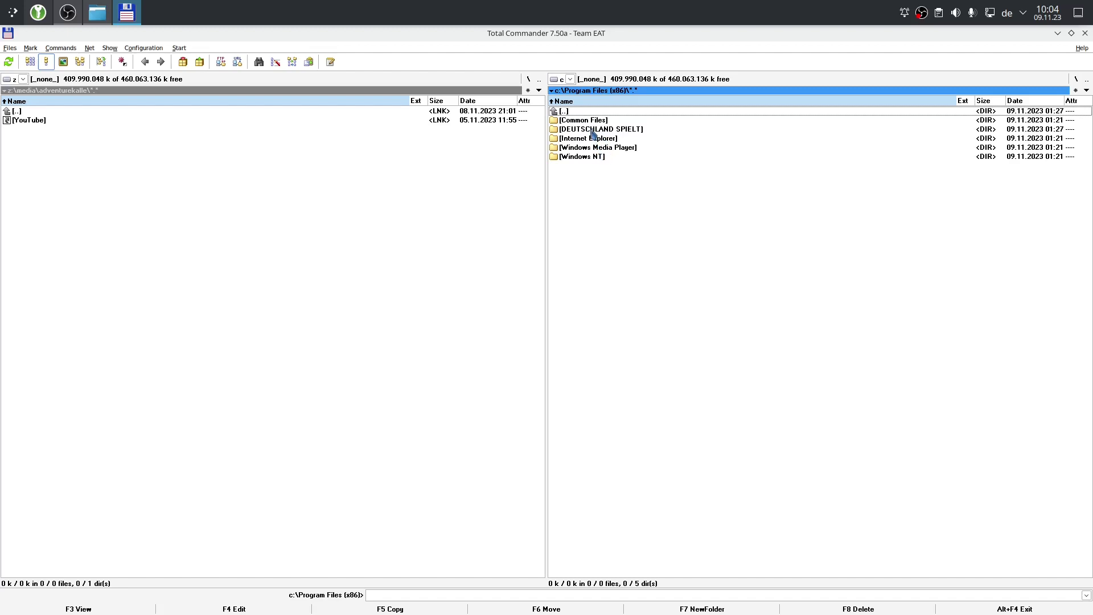
pyautogui.doubleClick(572, 113)
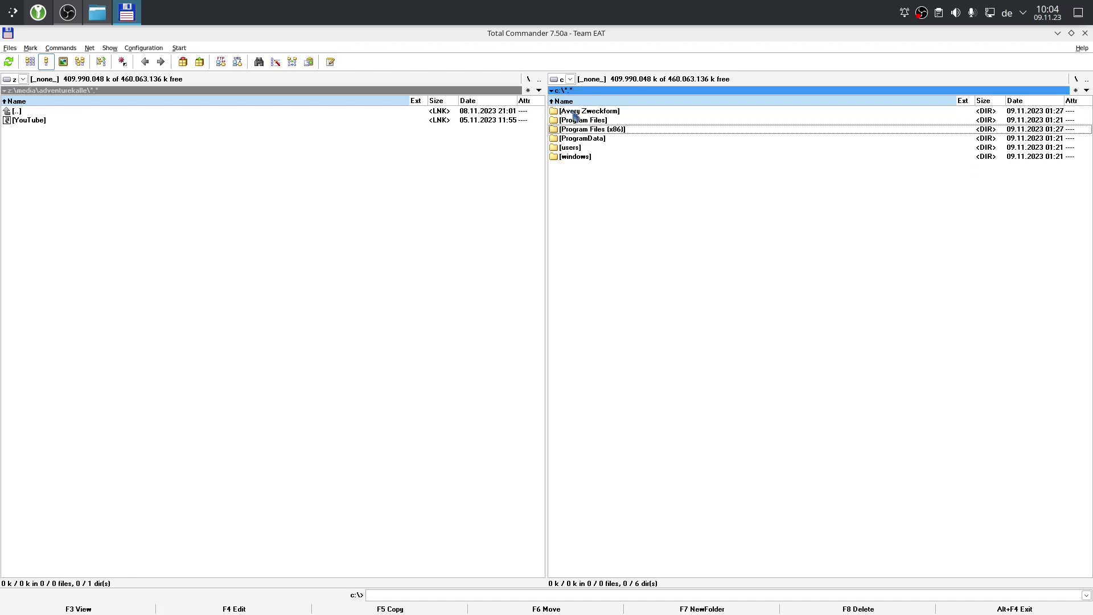
pyautogui.doubleClick(590, 148)
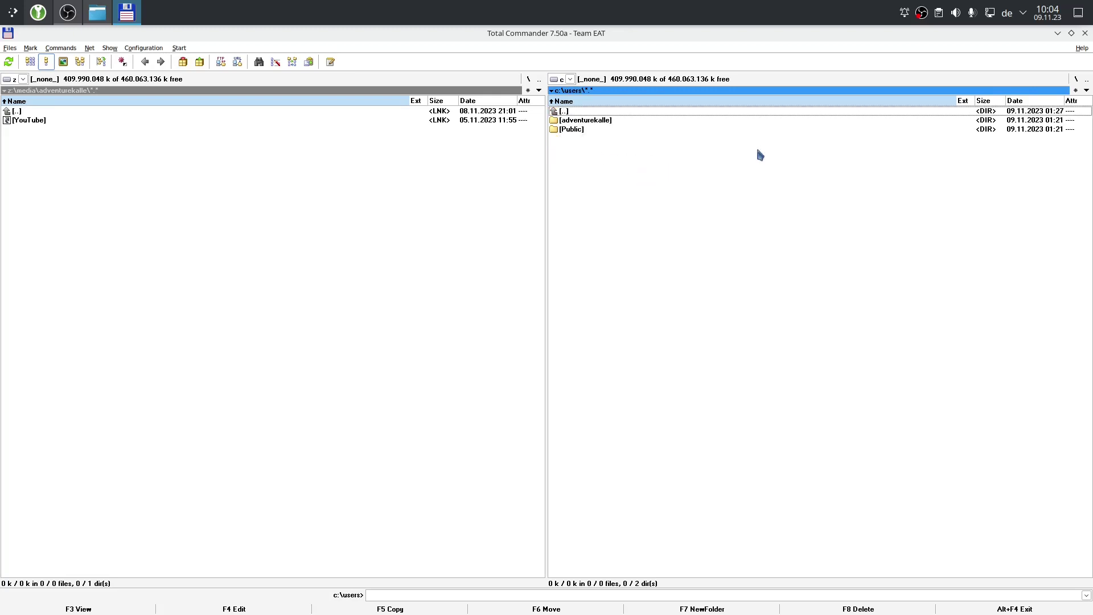
pyautogui.click(1086, 35)
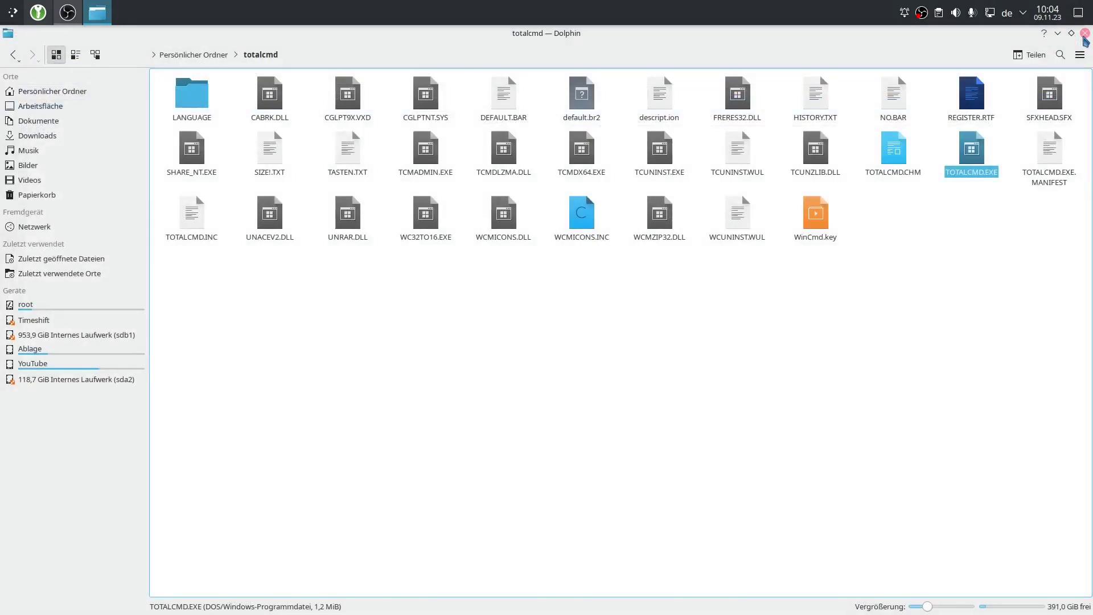
# - Run DieFischOase_og.exe from DEUTSCHLAND SPIELT/DieFischOase in the existing bottle and continue past the title screen to the game's main menu
pyautogui.click(13, 57)
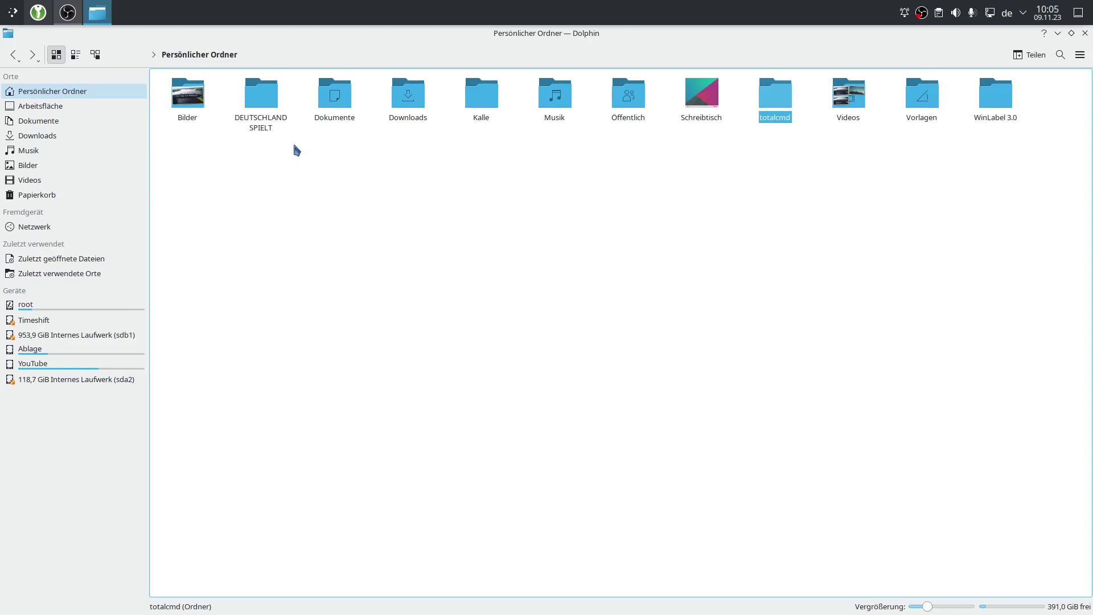
pyautogui.click(282, 119)
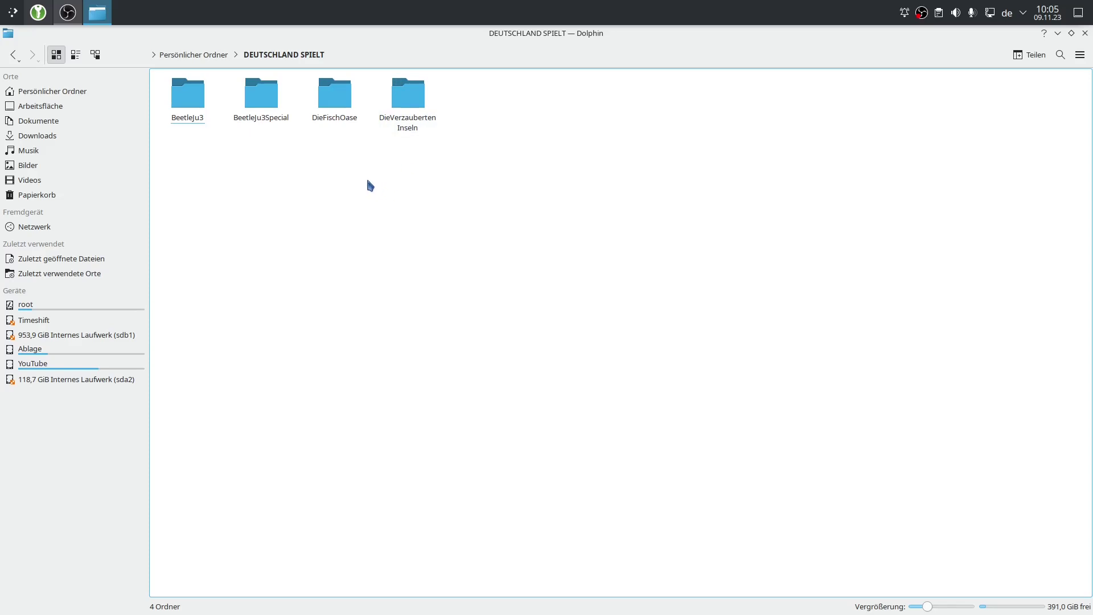
pyautogui.click(334, 102)
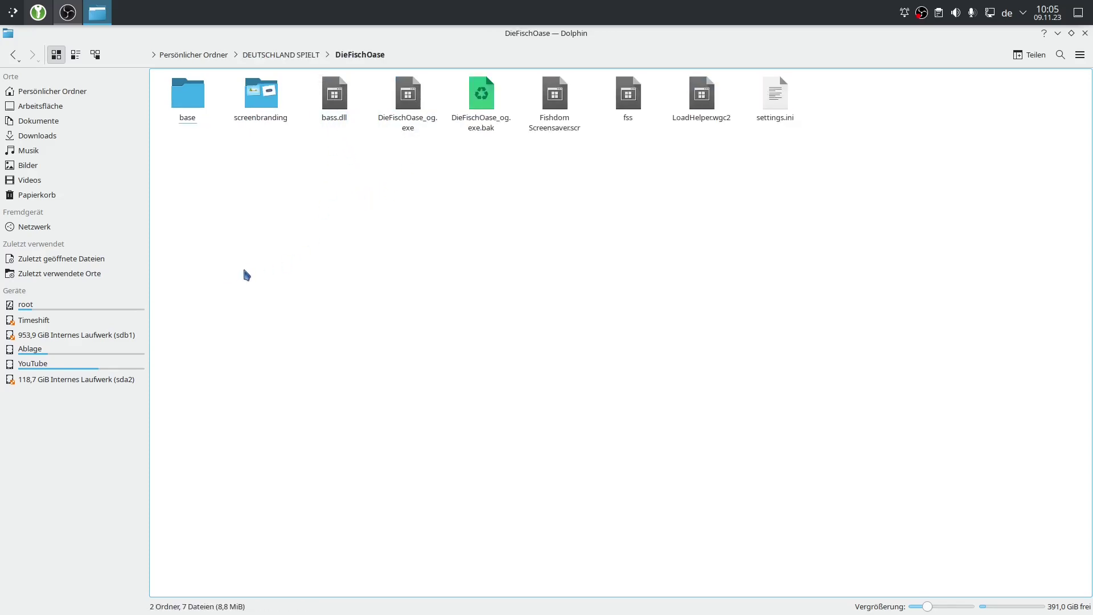
pyautogui.click(409, 104)
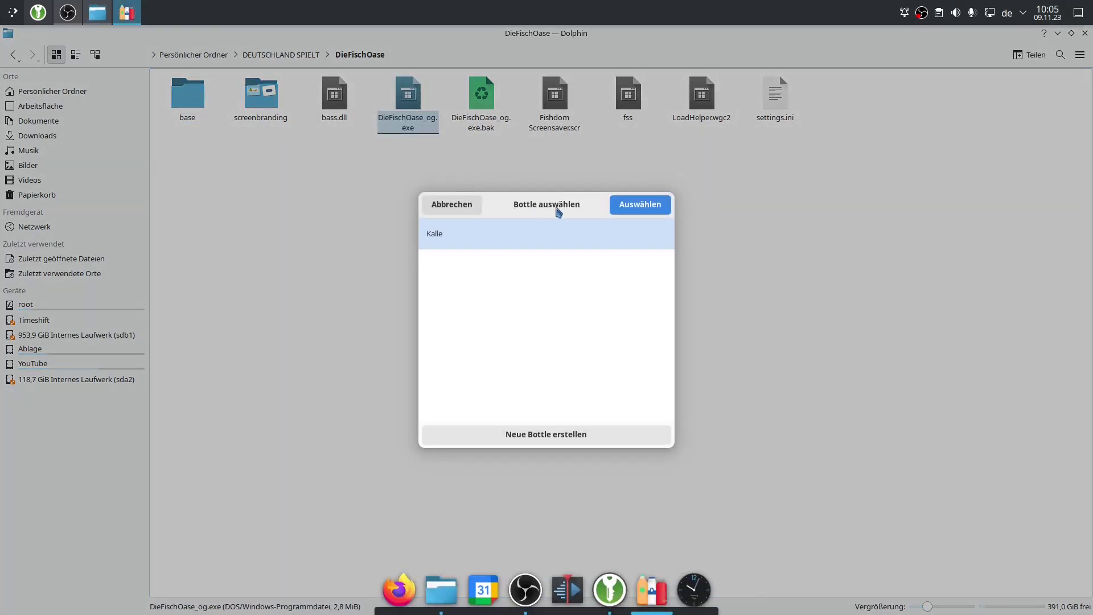
pyautogui.click(641, 208)
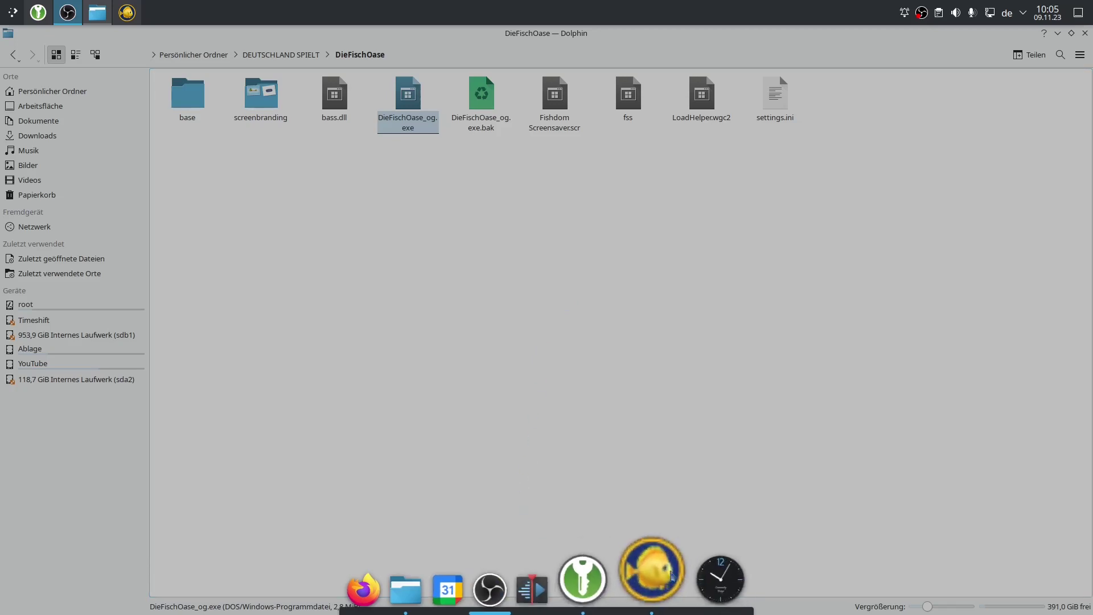
pyautogui.click(655, 581)
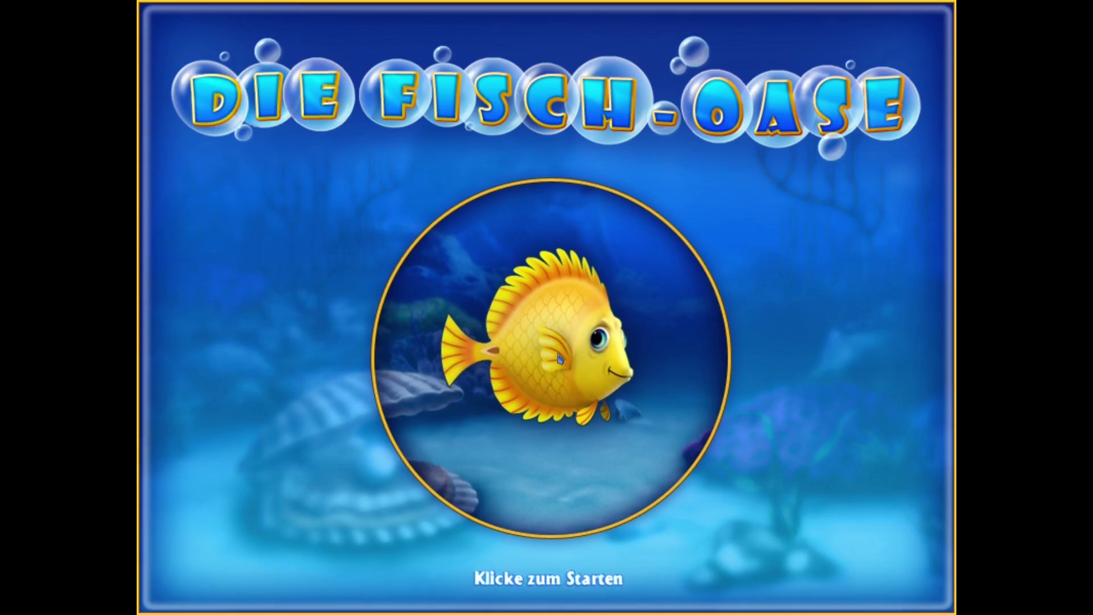
pyautogui.click(632, 311)
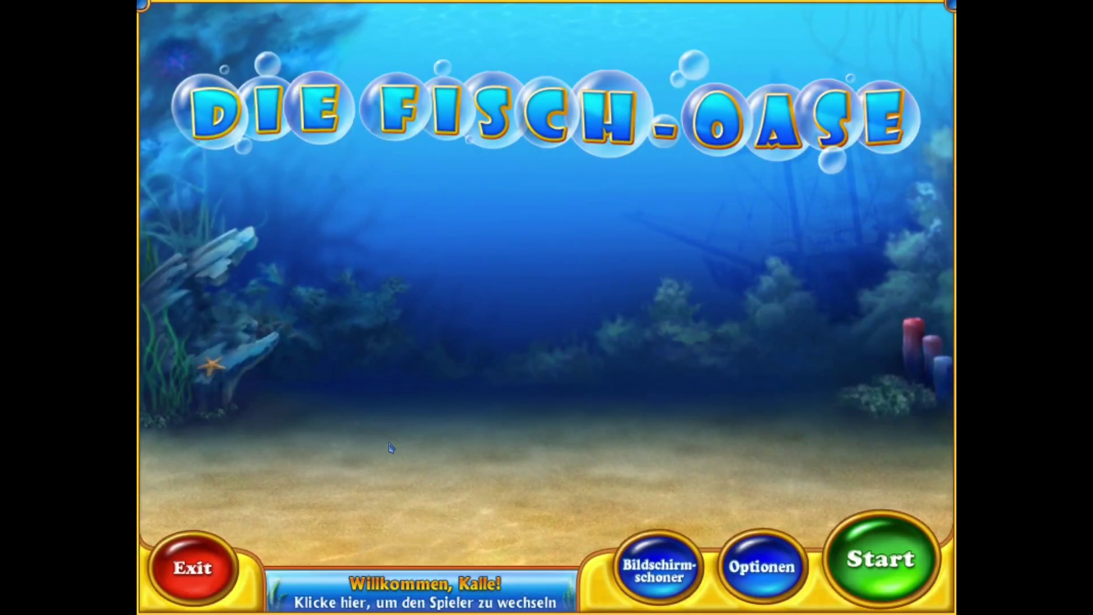
# - Quit Die Fisch-Oase, confirm the exit, and close the file manager window showing the DieFischOase folder
pyautogui.click(192, 557)
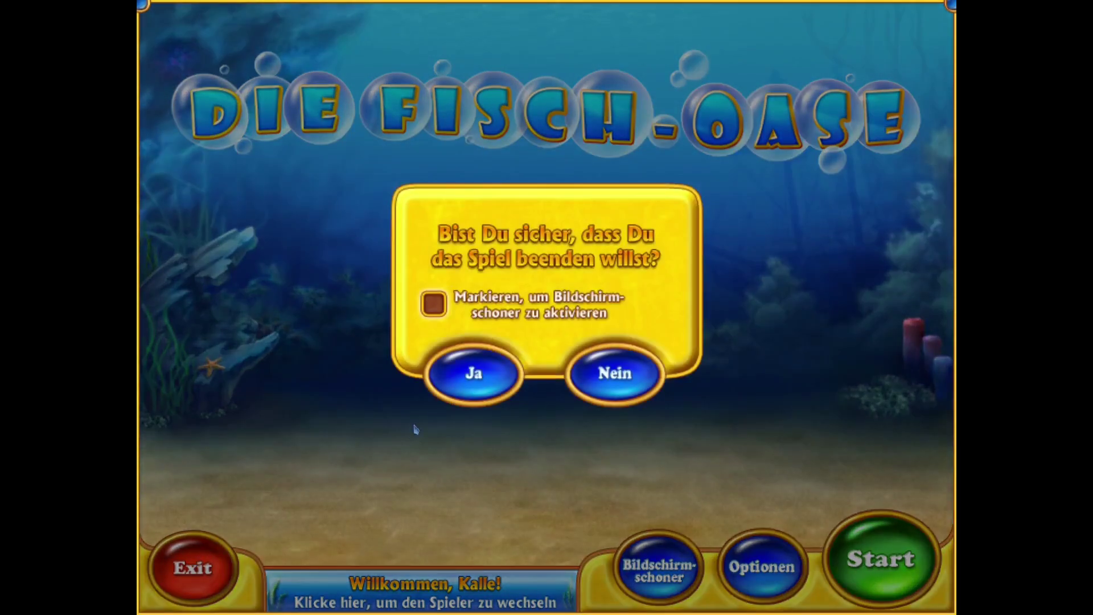
pyautogui.click(469, 380)
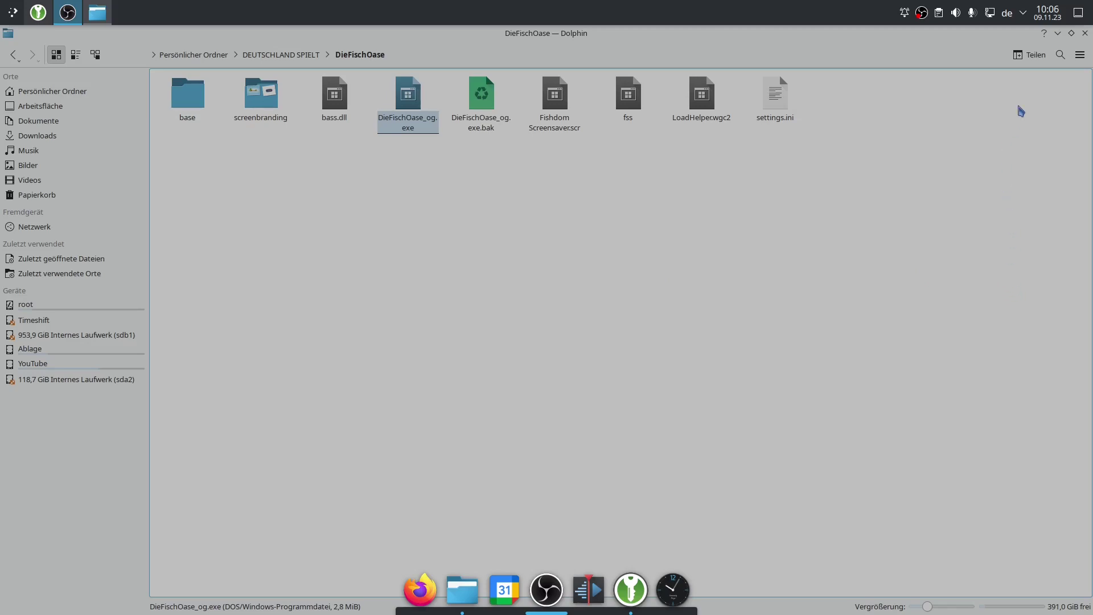
pyautogui.click(1085, 34)
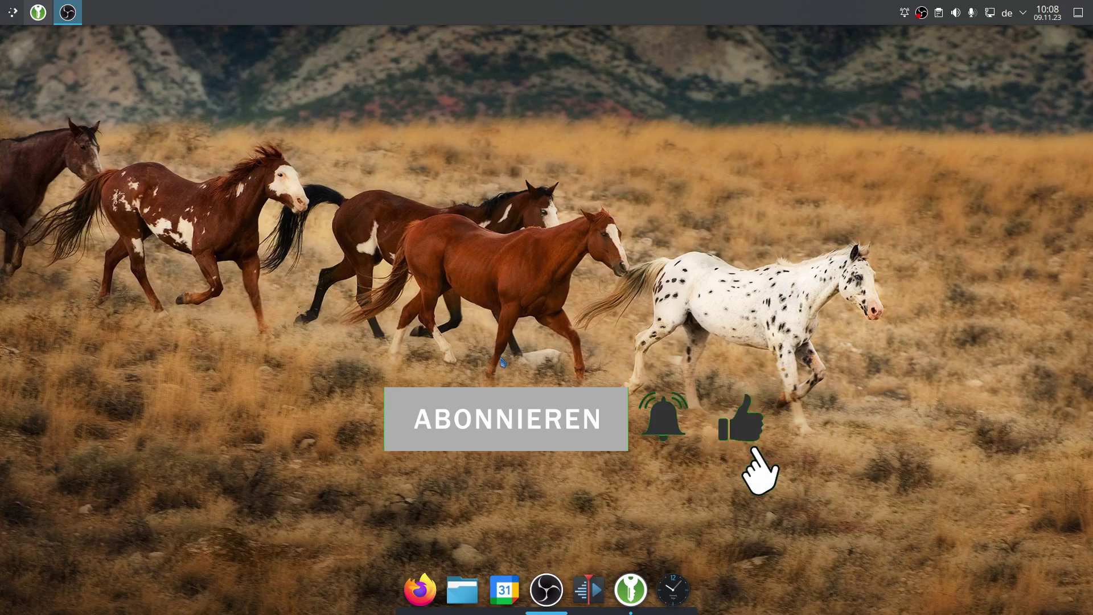
# - View the current month in Google Kalender and close the calendar window
pyautogui.click(504, 589)
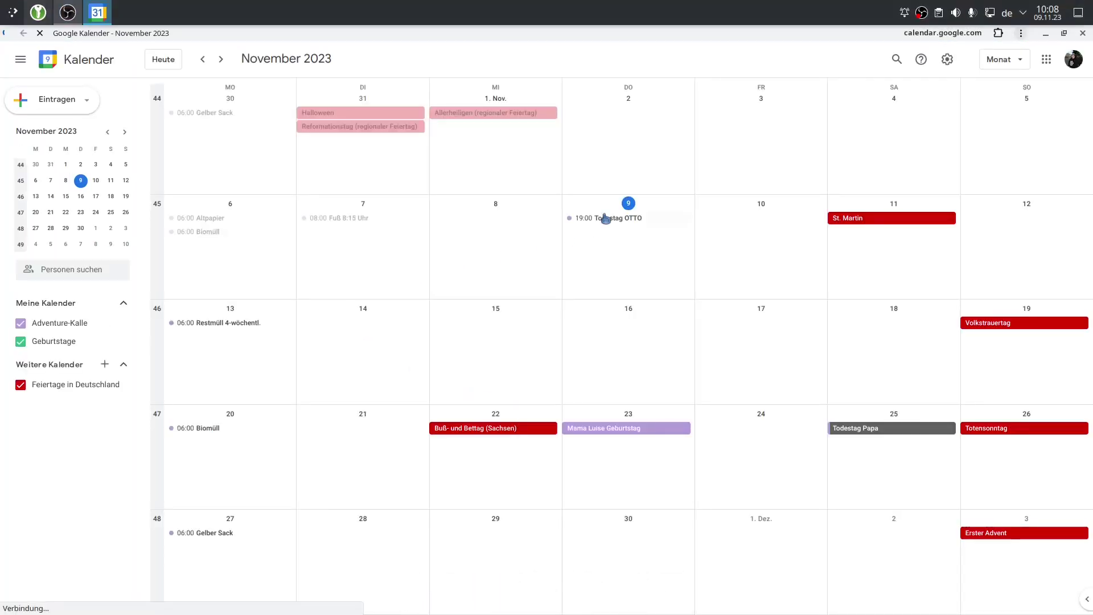
pyautogui.click(1083, 33)
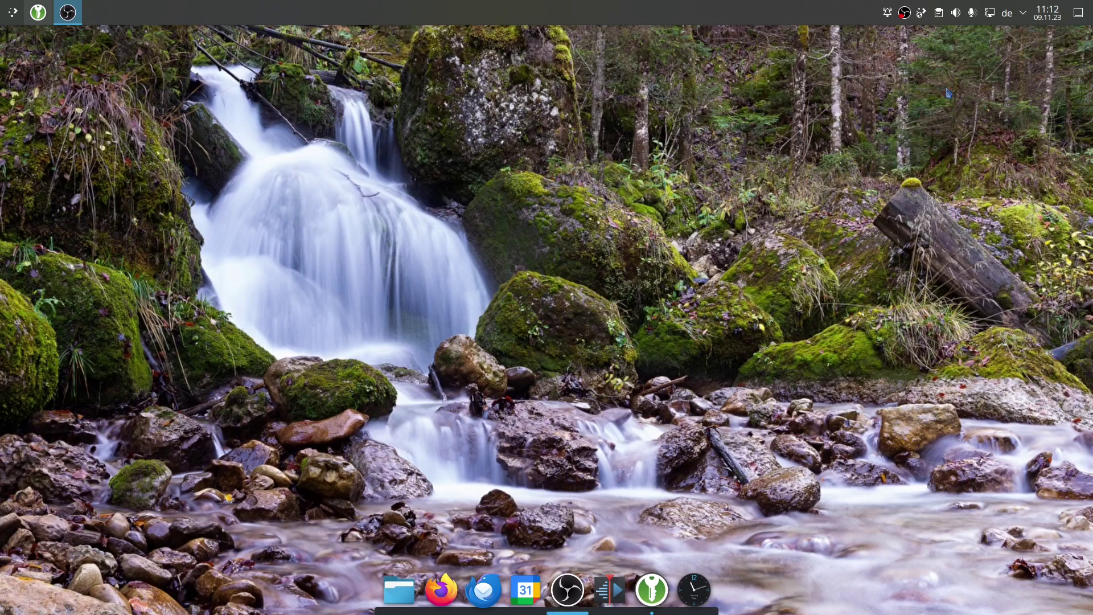
# - In the audio device settings, set the HDMI / DisplayPort output, Webcam C270 microphone and LifeCam Cinema microphone volumes to 0 %
pyautogui.rightClick(956, 14)
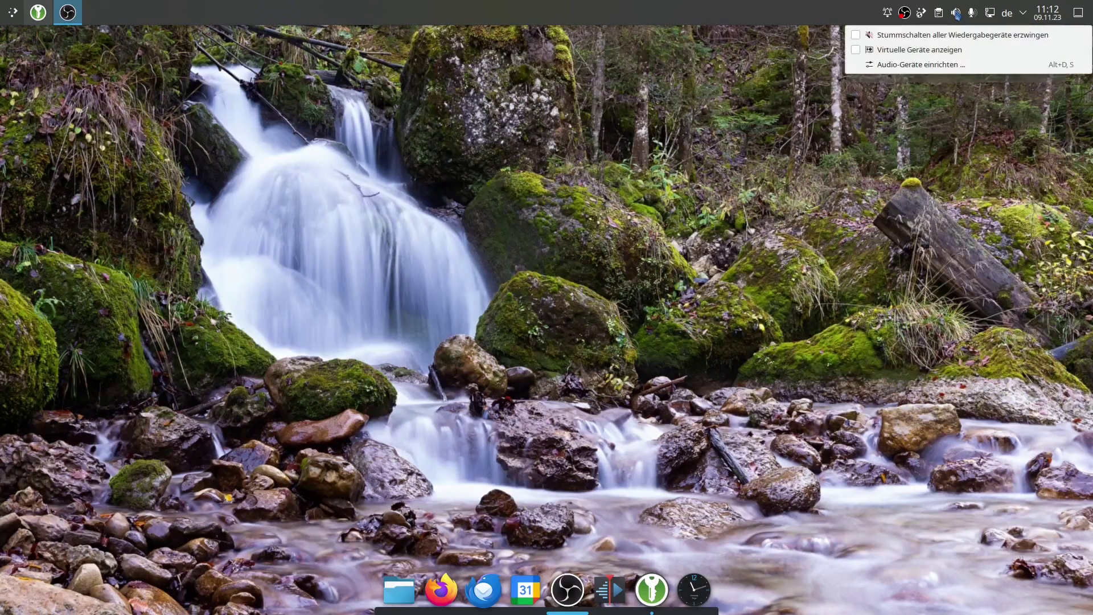
pyautogui.click(944, 68)
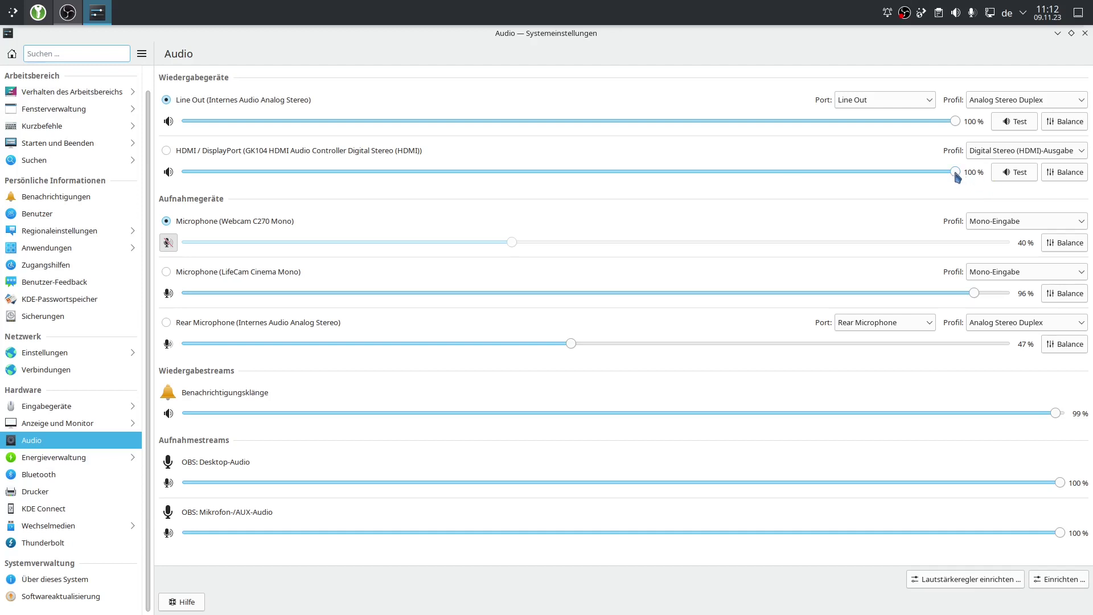
pyautogui.moveTo(956, 172); pyautogui.dragTo(175, 177)
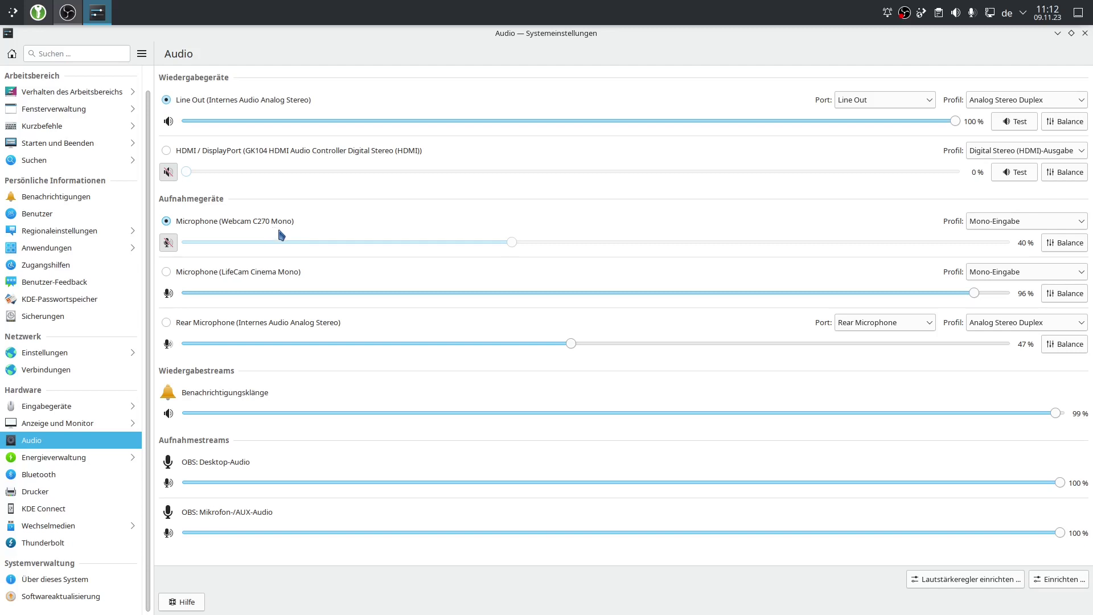
pyautogui.moveTo(506, 252); pyautogui.dragTo(169, 251)
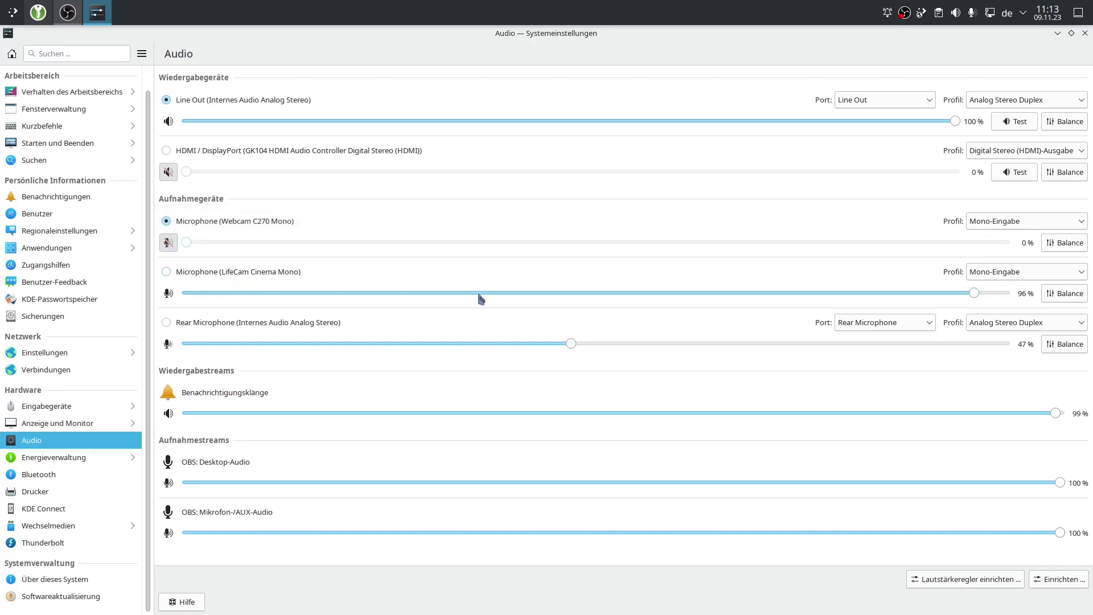
pyautogui.moveTo(976, 295); pyautogui.dragTo(162, 309)
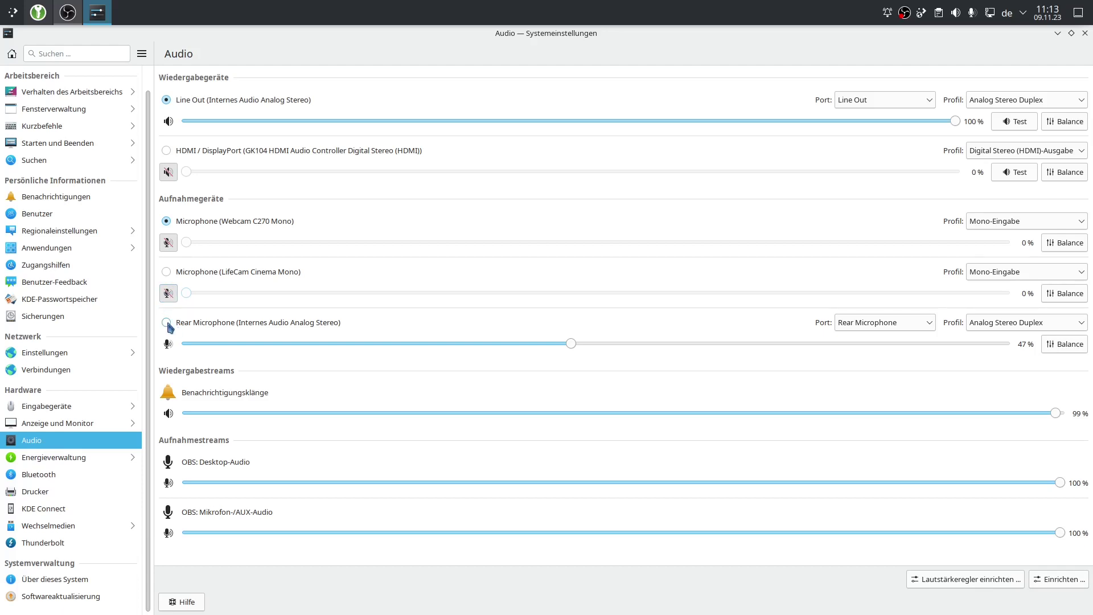
# - Make Rear Microphone (Internes Audio Analog Stereo) the default recording device
pyautogui.click(167, 323)
pyautogui.click(167, 221)
pyautogui.click(167, 323)
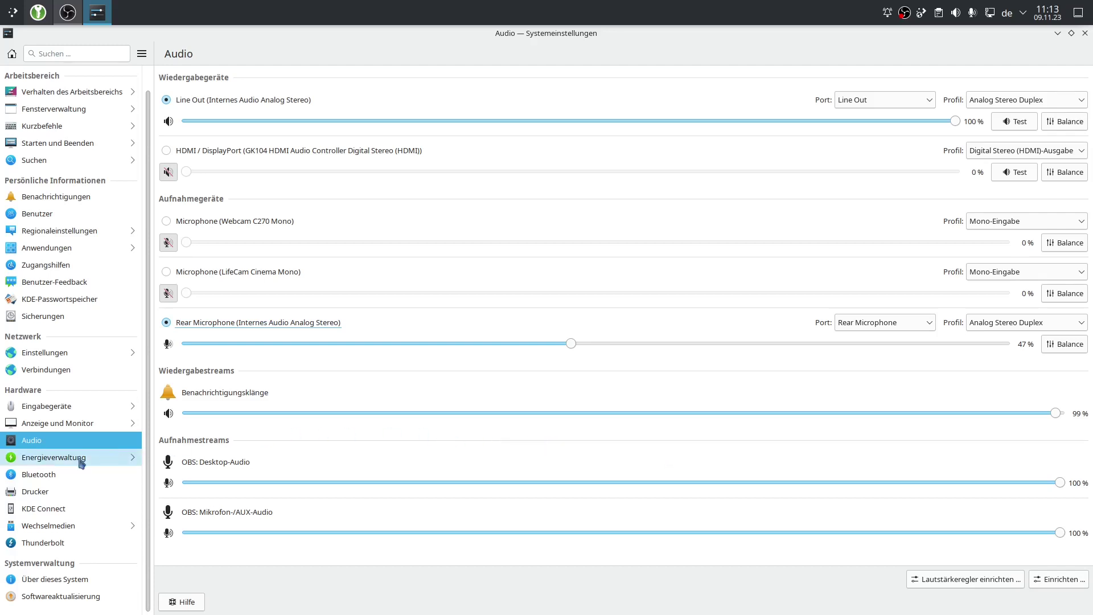
# - In the energy saving settings, set the screen to switch off after 15 minutes, disable session standby, and apply the changes
pyautogui.click(57, 459)
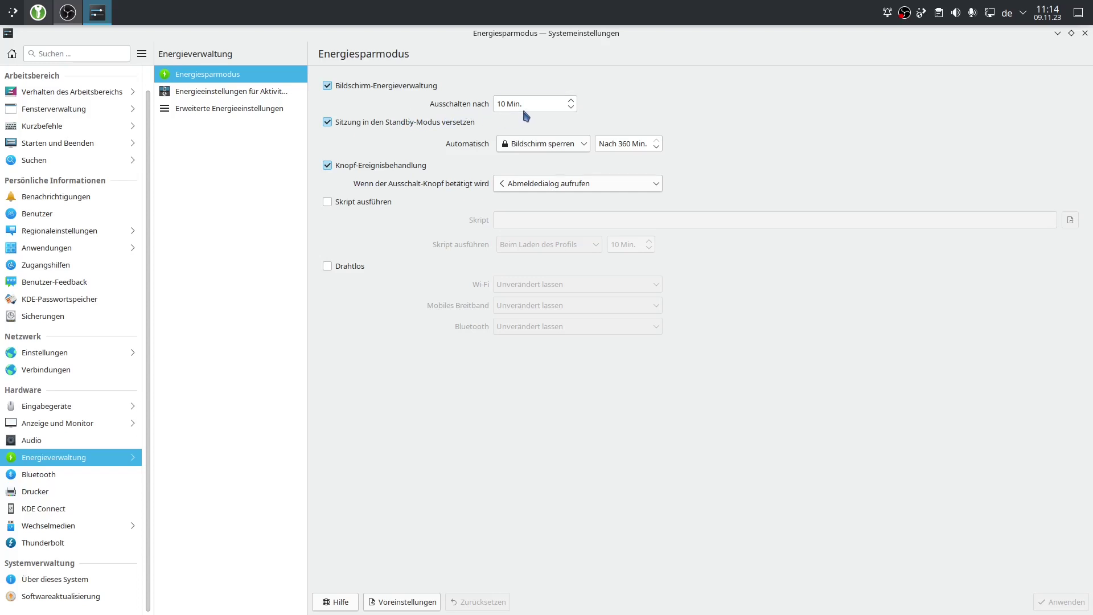
pyautogui.click(573, 102)
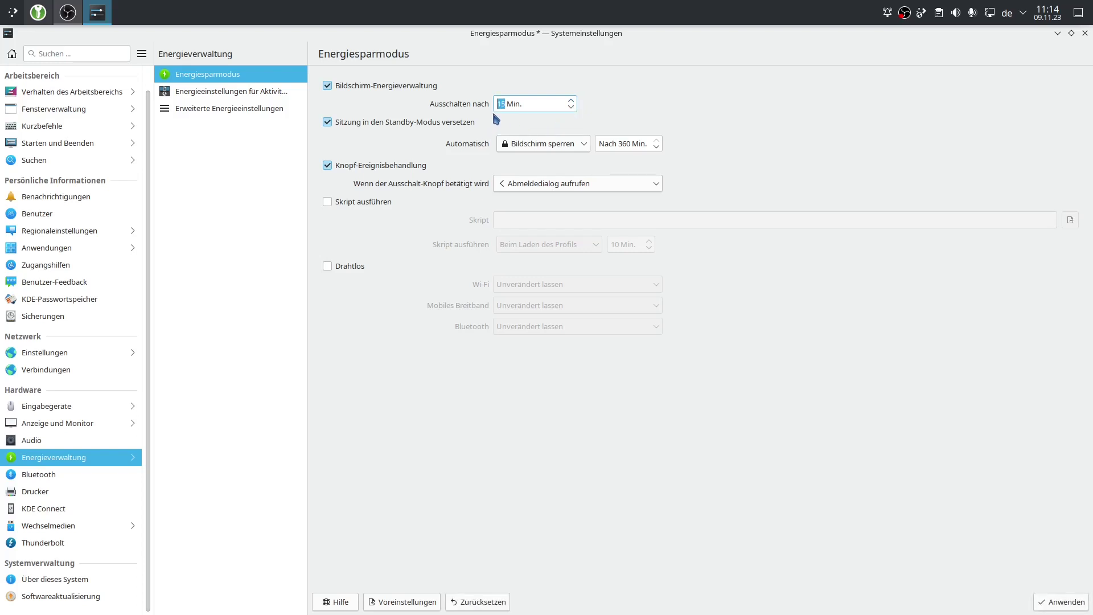
pyautogui.click(329, 123)
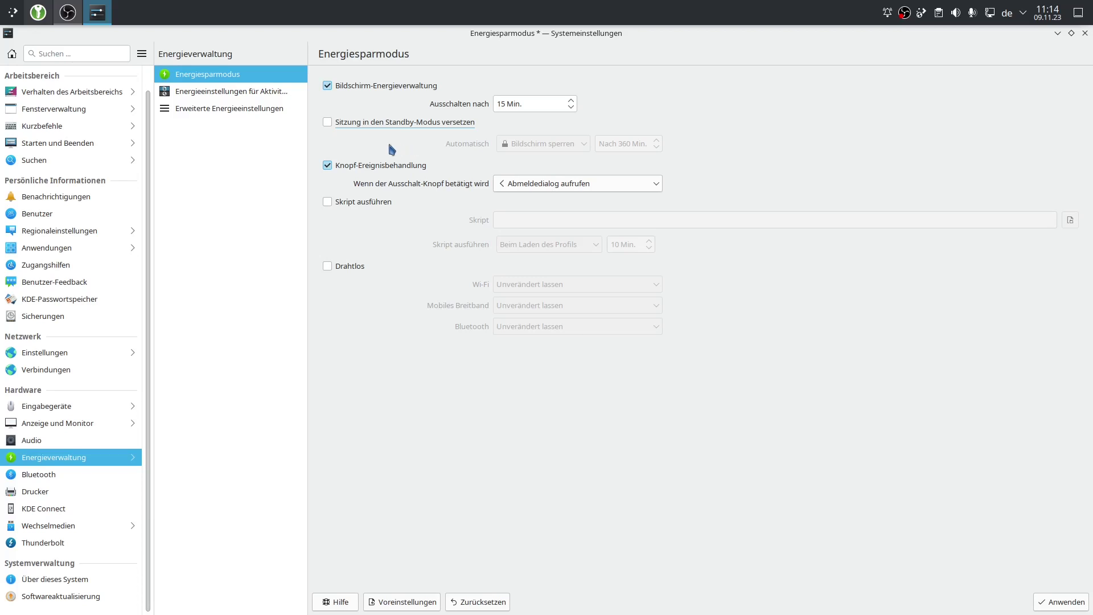
pyautogui.click(208, 93)
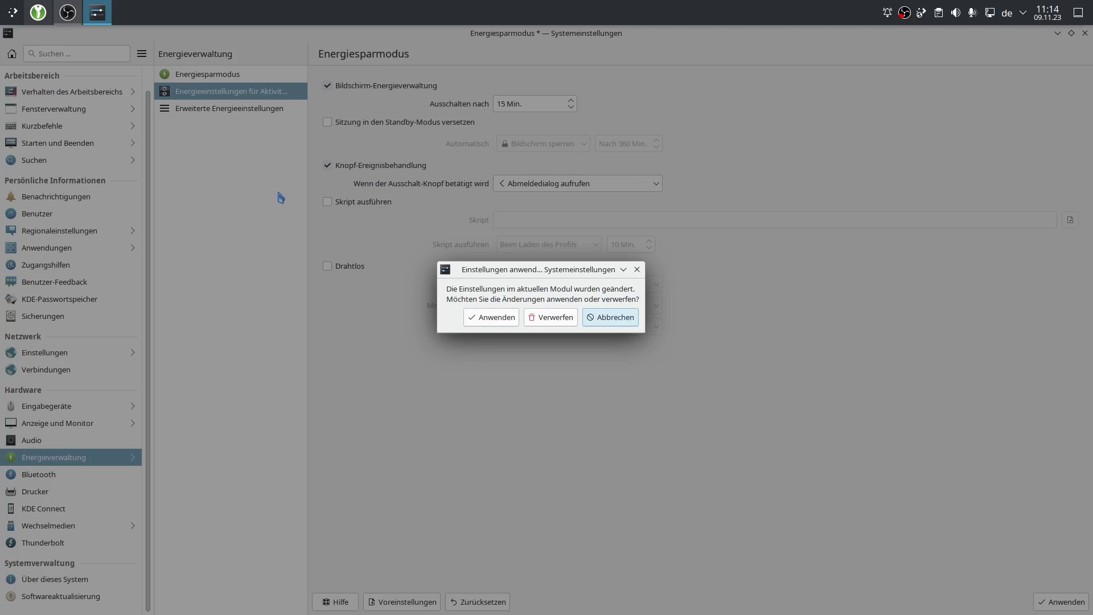
pyautogui.click(487, 318)
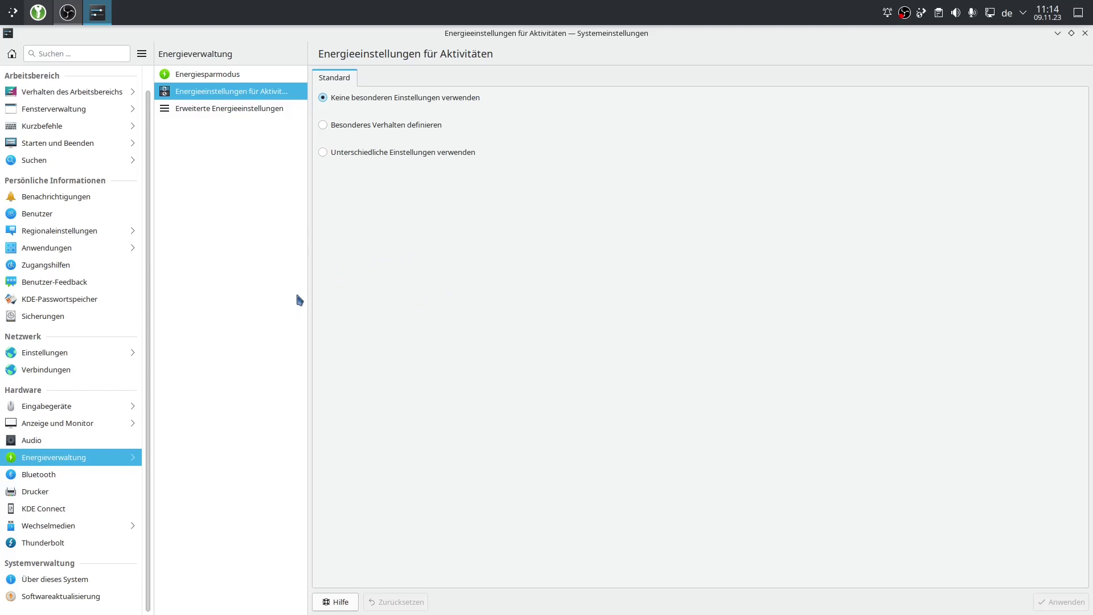
# - Check the Bluetooth settings and the Autostart programs and login scripts, then close the system settings
pyautogui.click(40, 476)
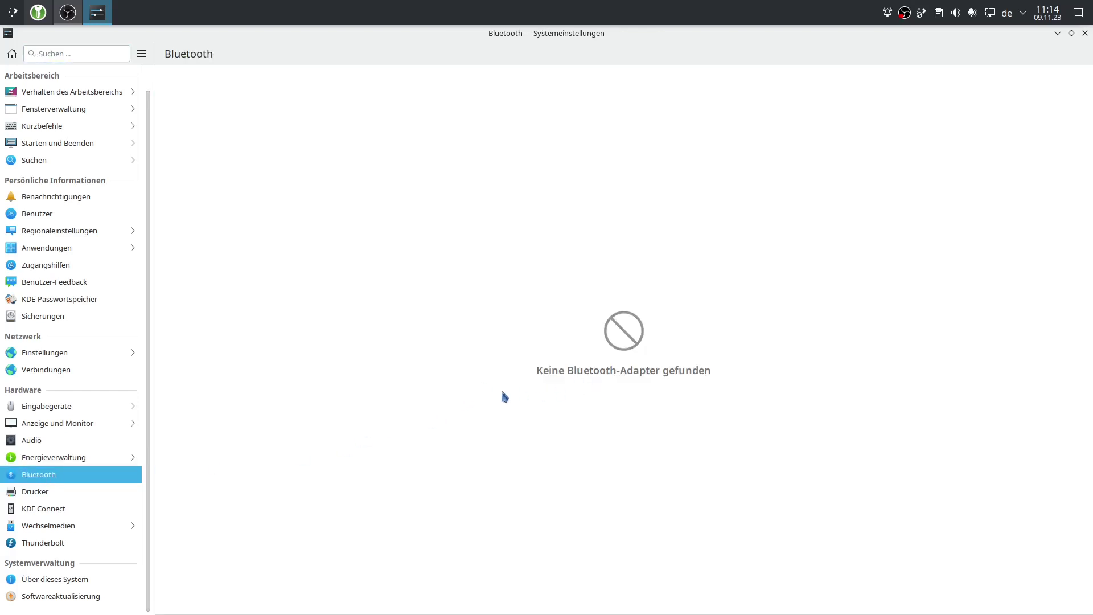
pyautogui.click(13, 13)
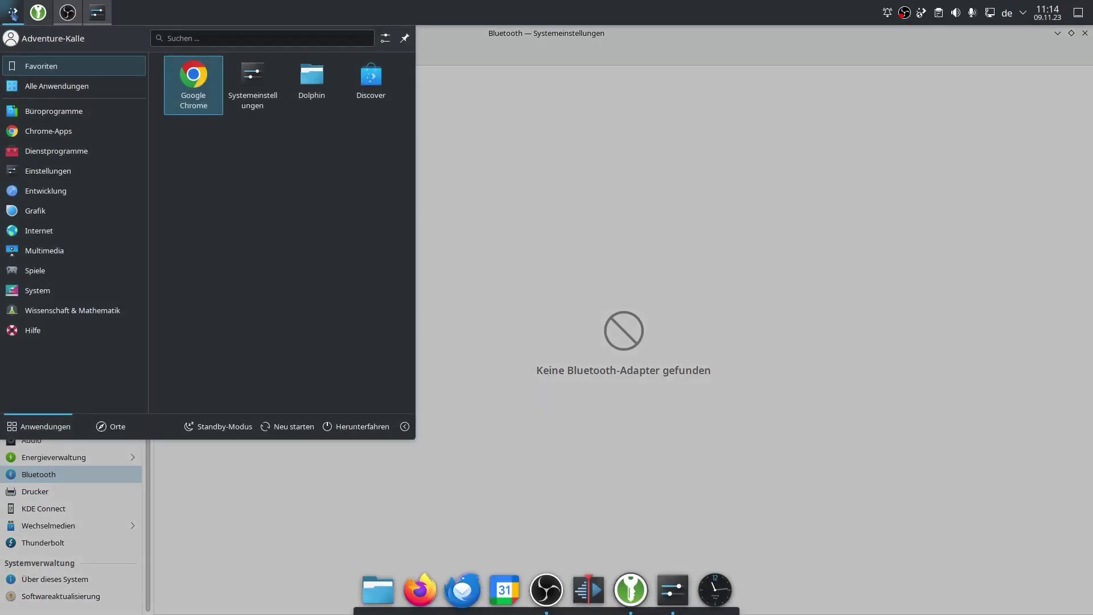
pyautogui.write('start')
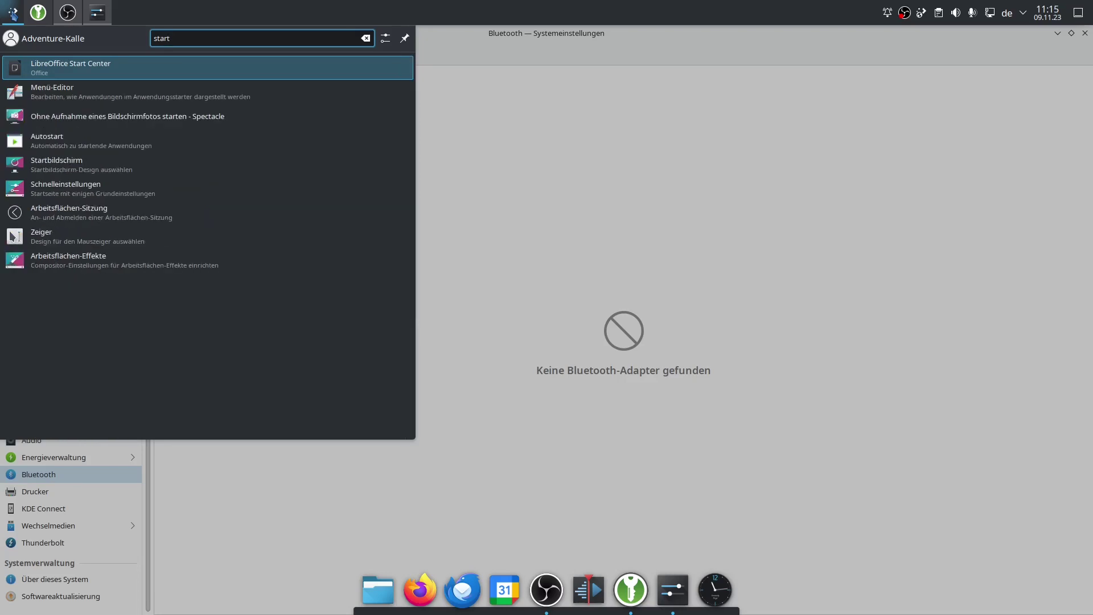
pyautogui.click(60, 147)
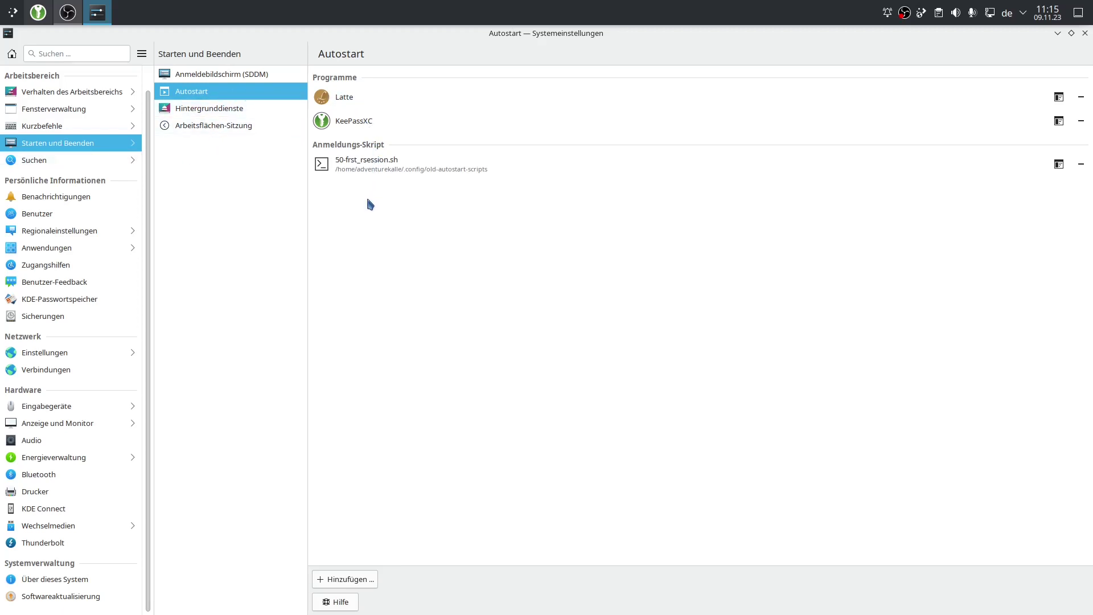
pyautogui.click(1084, 35)
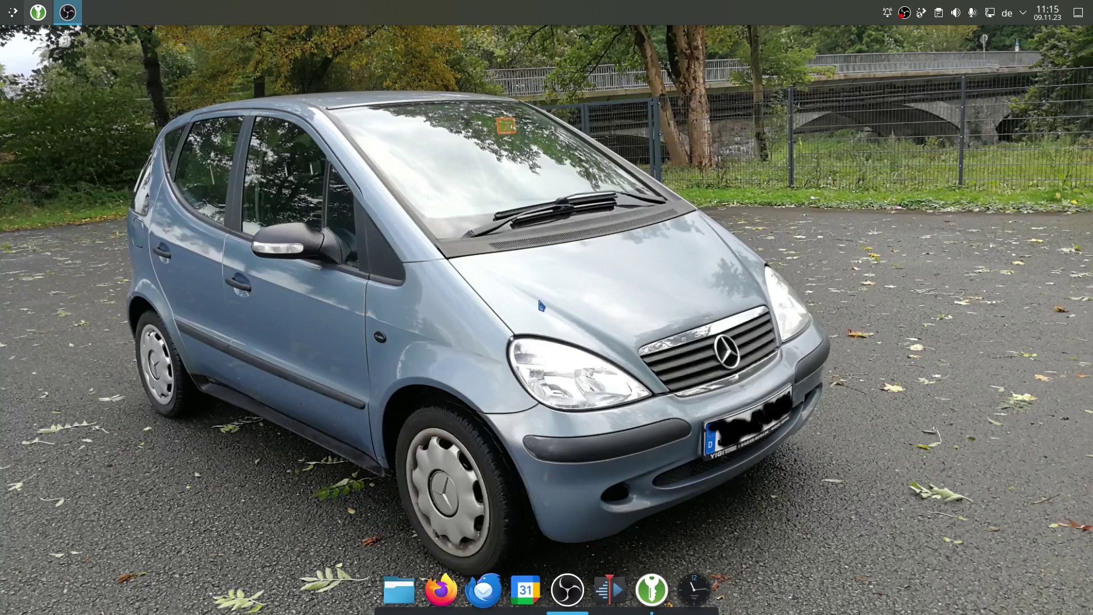
# - Restore the file manager's maximized window to a smaller floating one over the desktop and close it
pyautogui.click(403, 586)
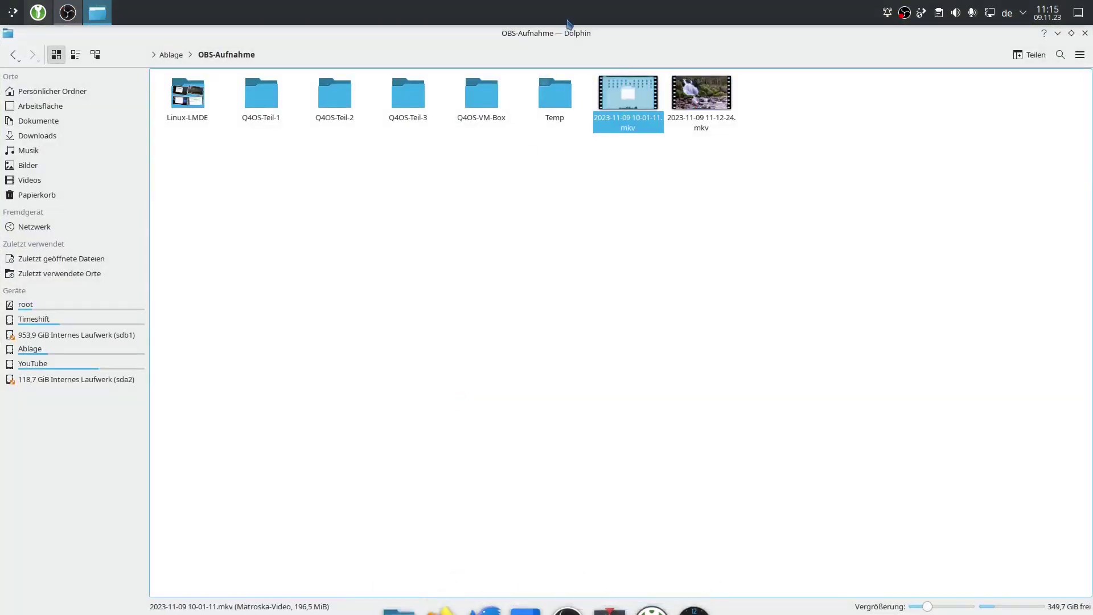
pyautogui.moveTo(566, 34); pyautogui.dragTo(510, 86)
pyautogui.moveTo(545, 90); pyautogui.dragTo(545, 91)
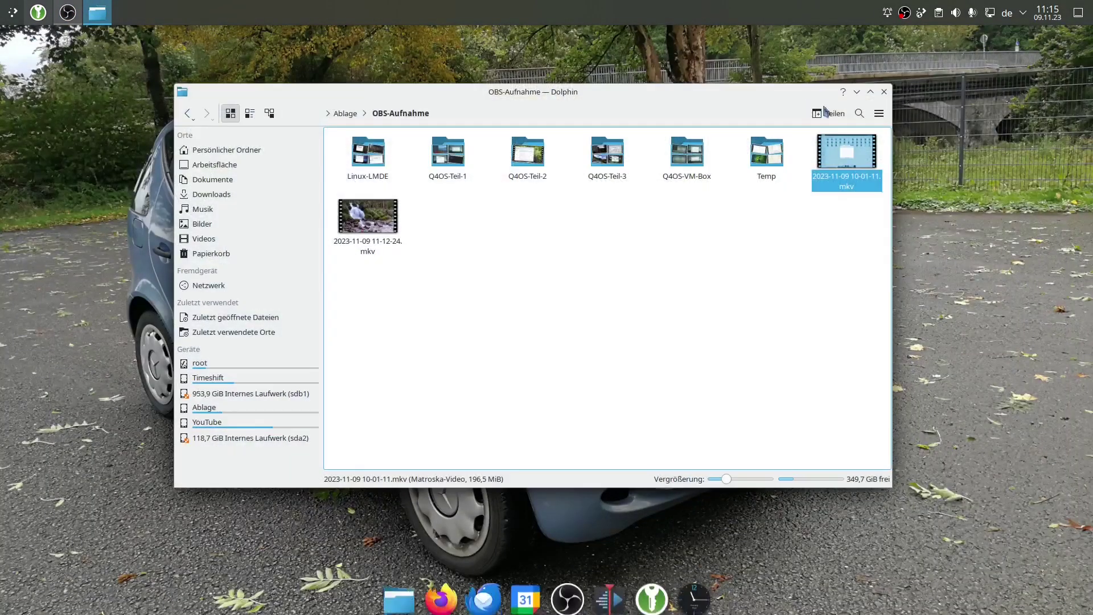
pyautogui.click(884, 92)
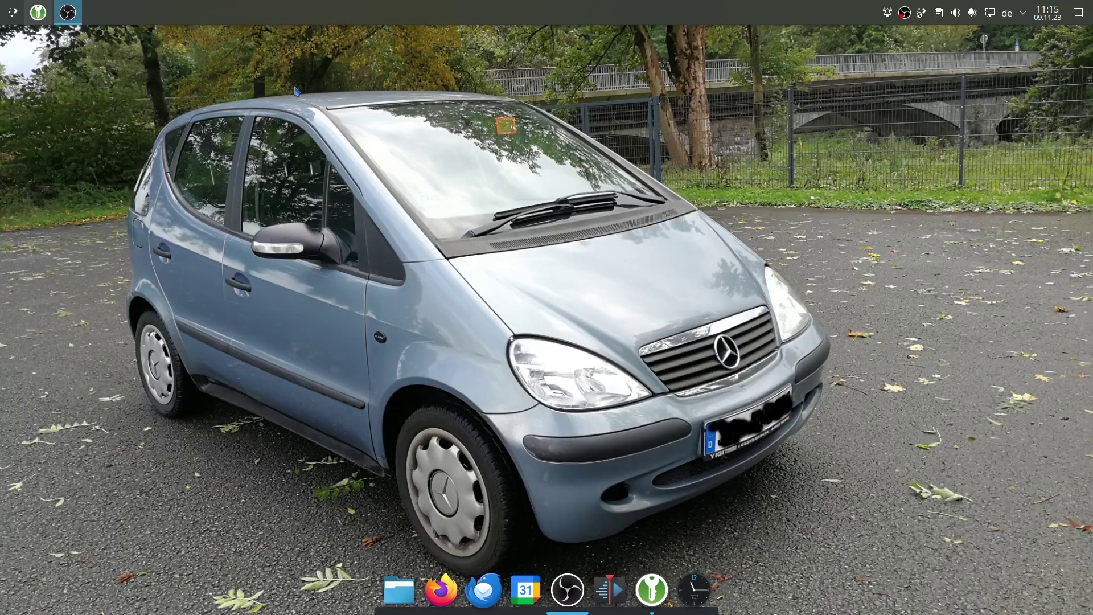
# - Examine the display configuration and the Arbeitsflächen-Effekte list under Verhalten des Arbeitsbereichs, and close the system settings
pyautogui.rightClick(296, 90)
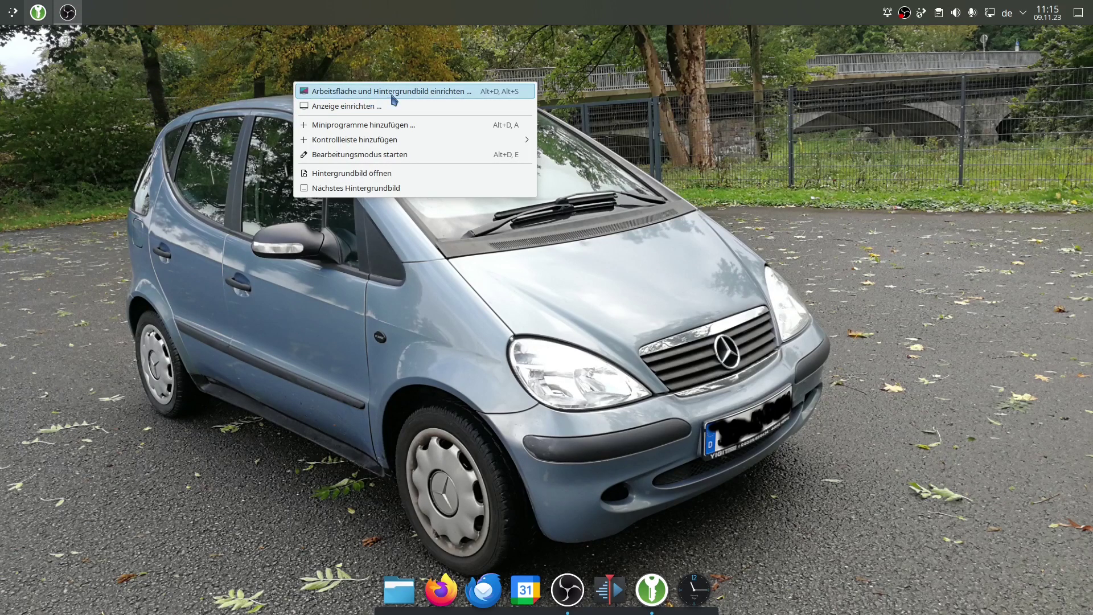
pyautogui.click(416, 113)
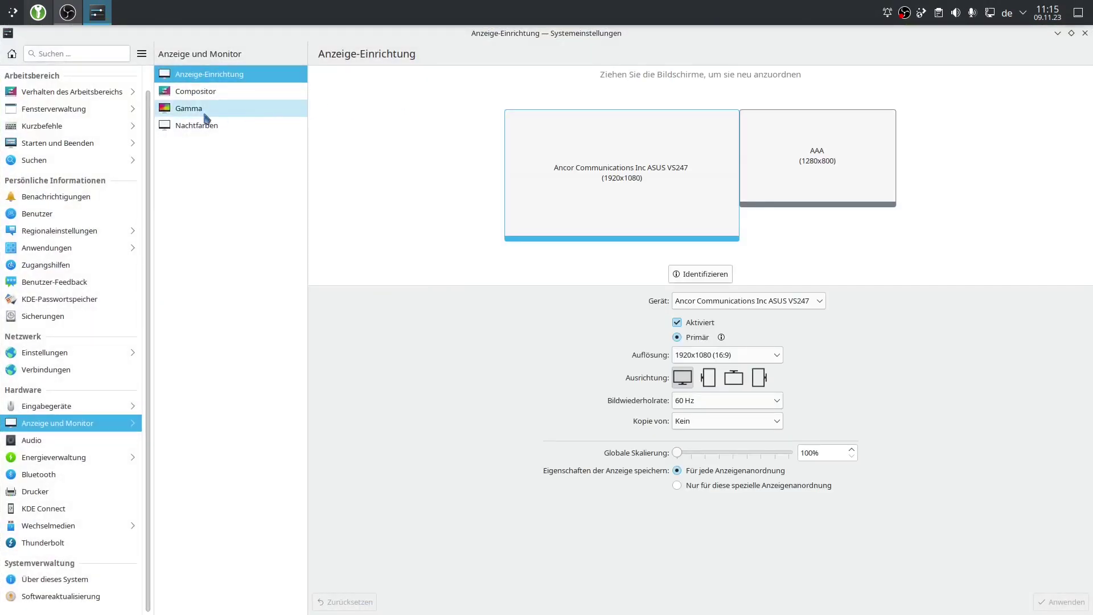
pyautogui.scroll(1, 91, 163)
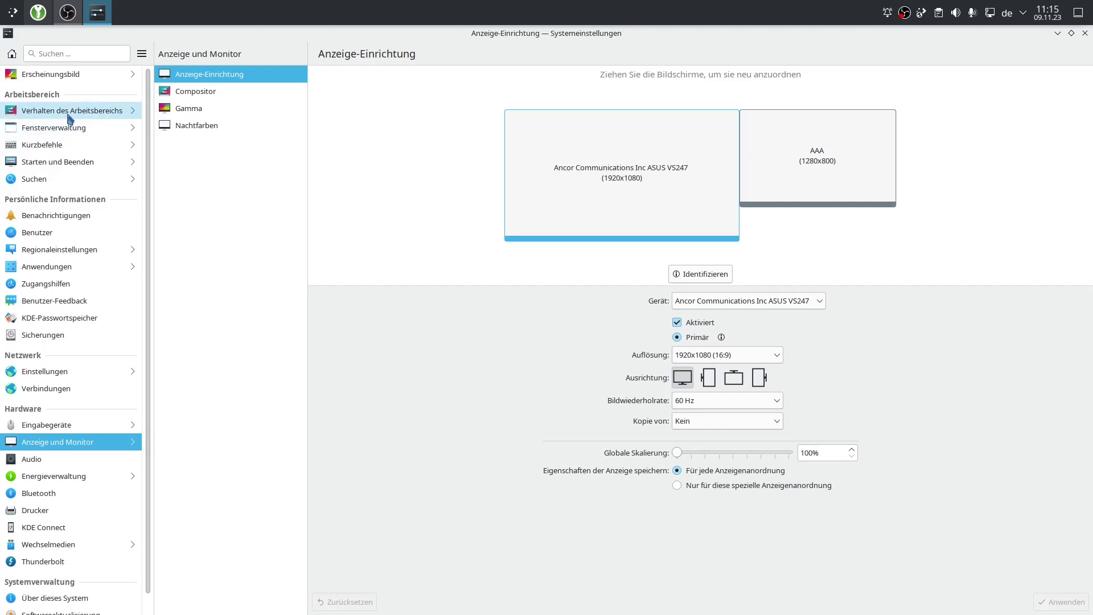
pyautogui.click(70, 111)
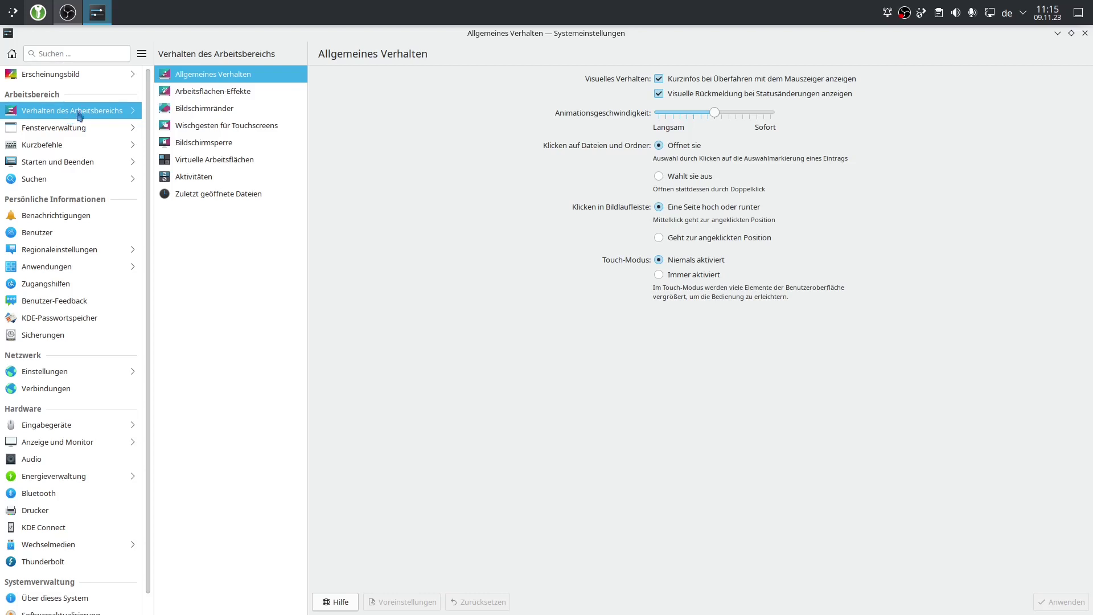
pyautogui.click(205, 94)
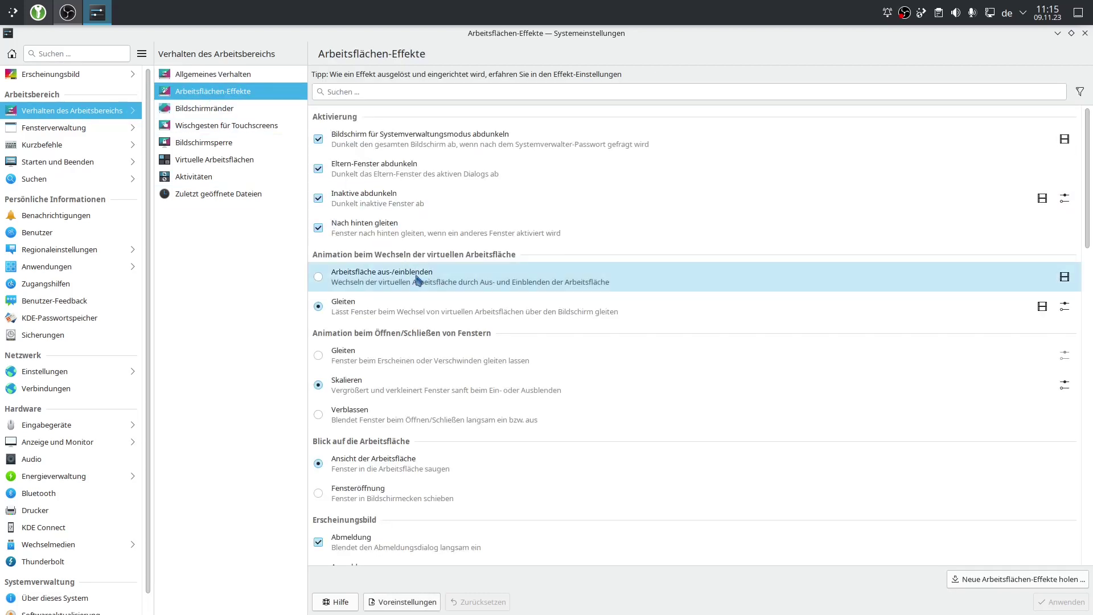
pyautogui.scroll(-2, 416, 280)
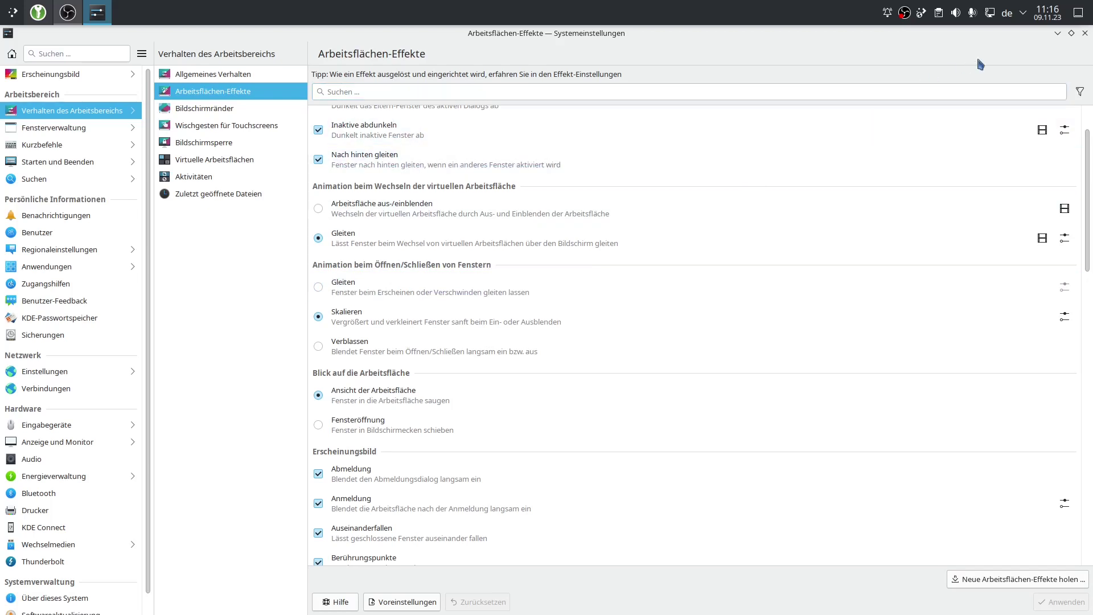
pyautogui.click(1085, 33)
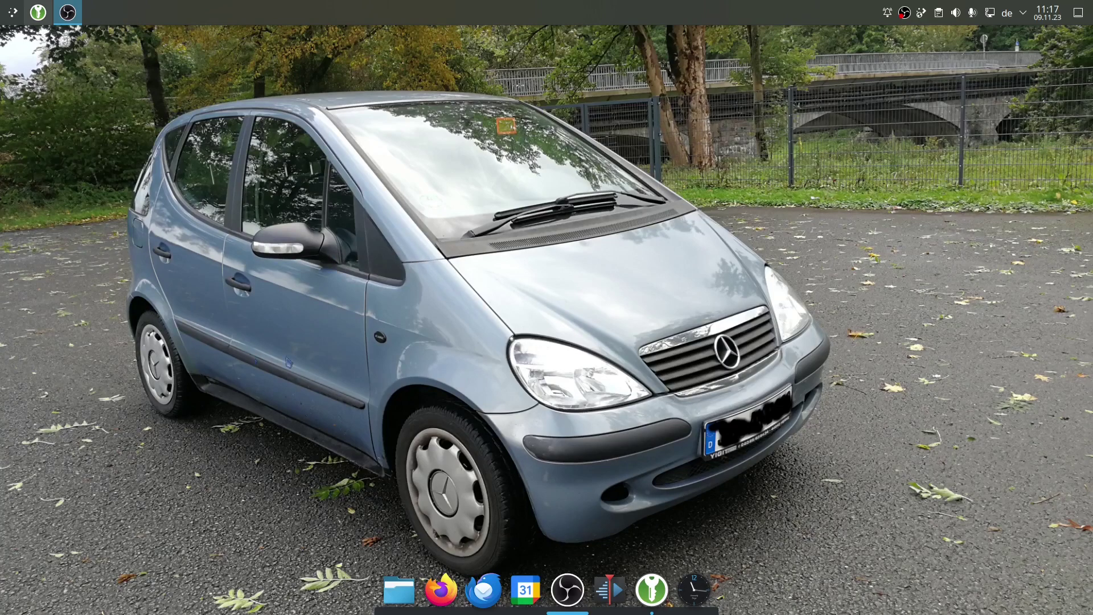
# - Show the home folder (Persönlicher Ordner) in the file manager and close the window
pyautogui.click(397, 581)
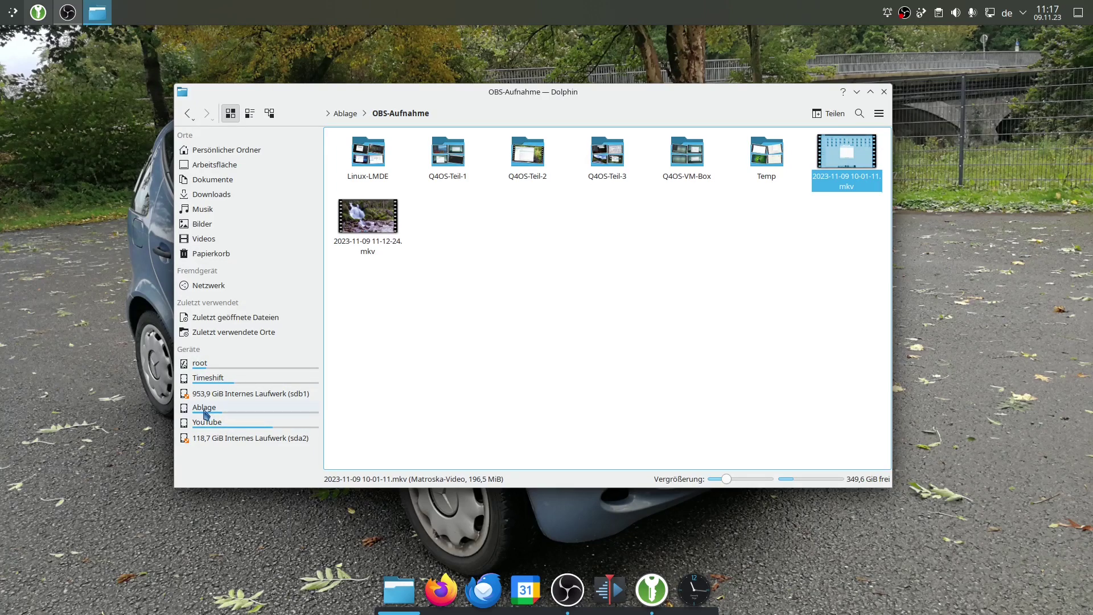
pyautogui.click(231, 151)
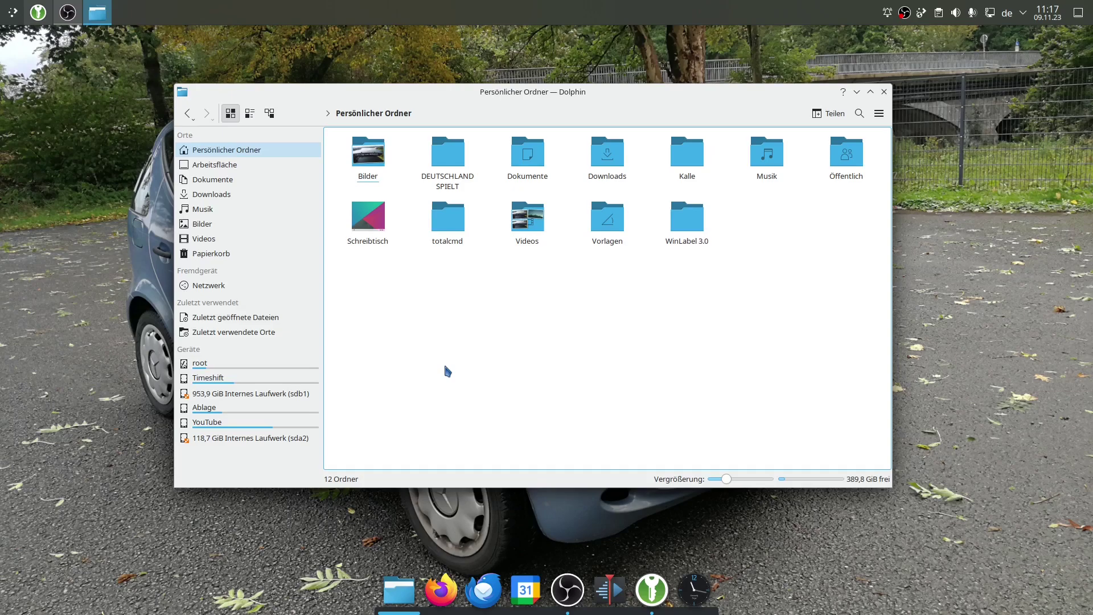
pyautogui.click(884, 91)
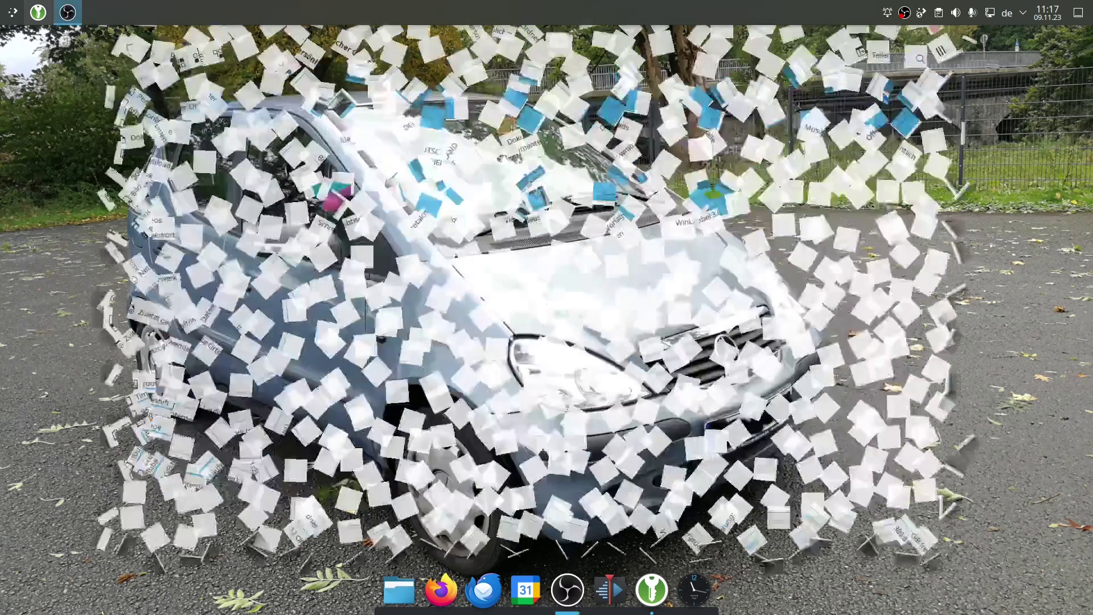